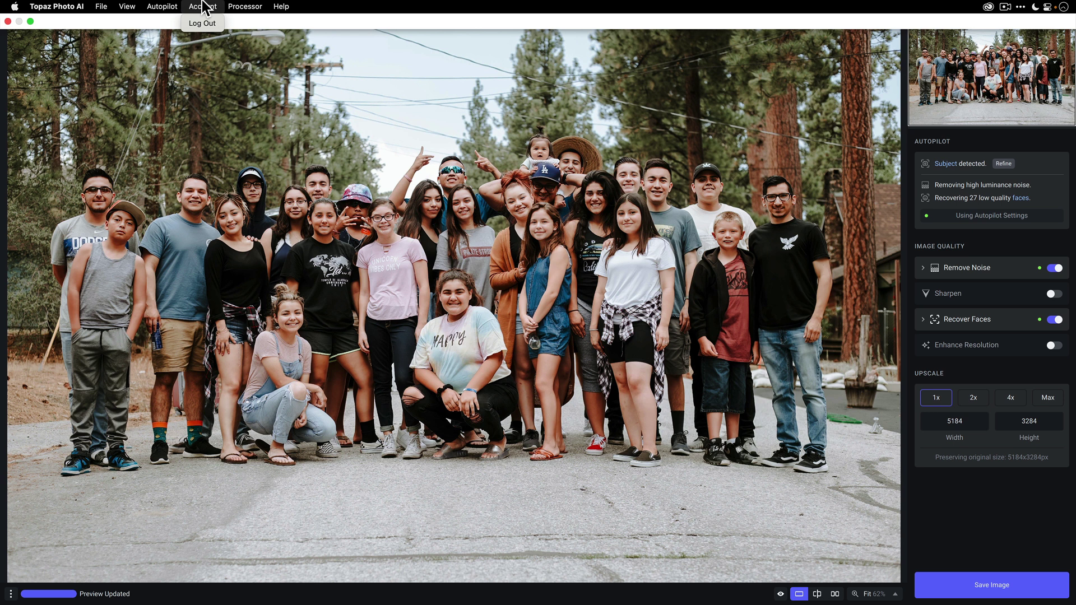
mouse_move(245, 7)
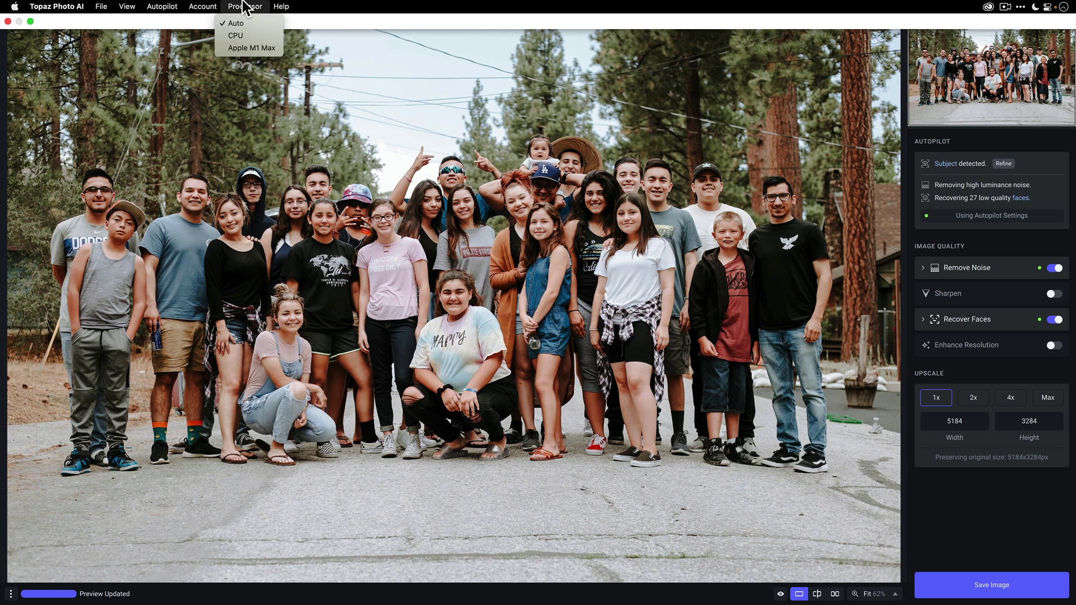
mouse_move(278, 5)
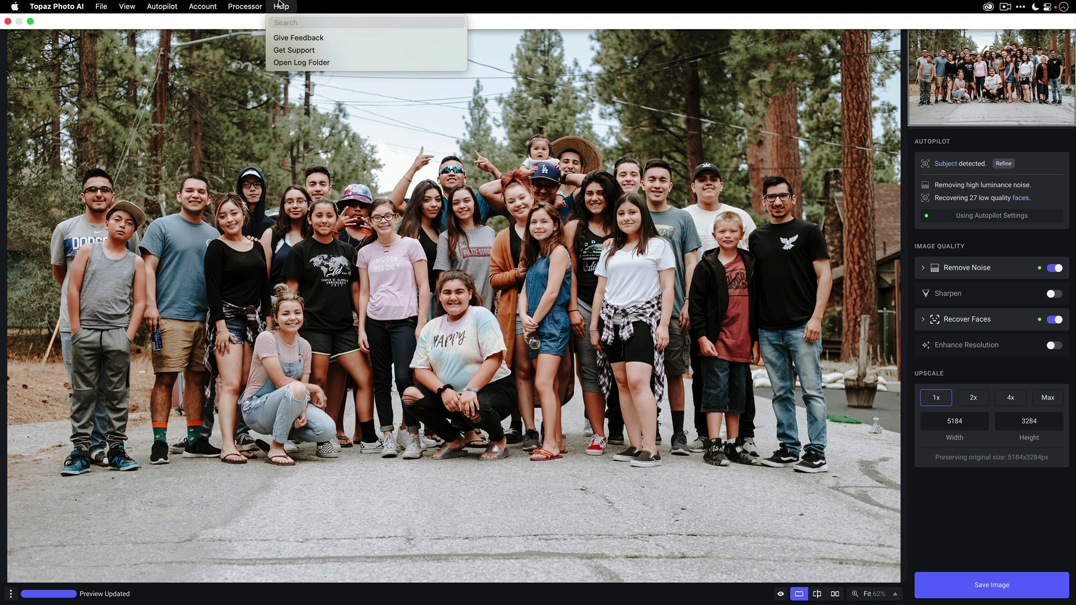
click(278, 5)
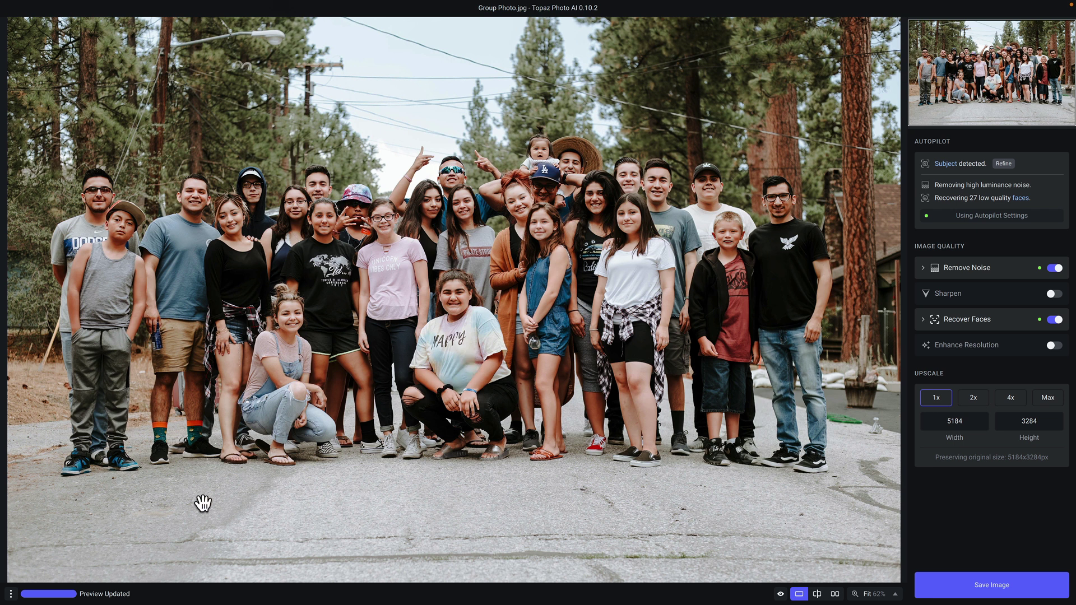
click(11, 595)
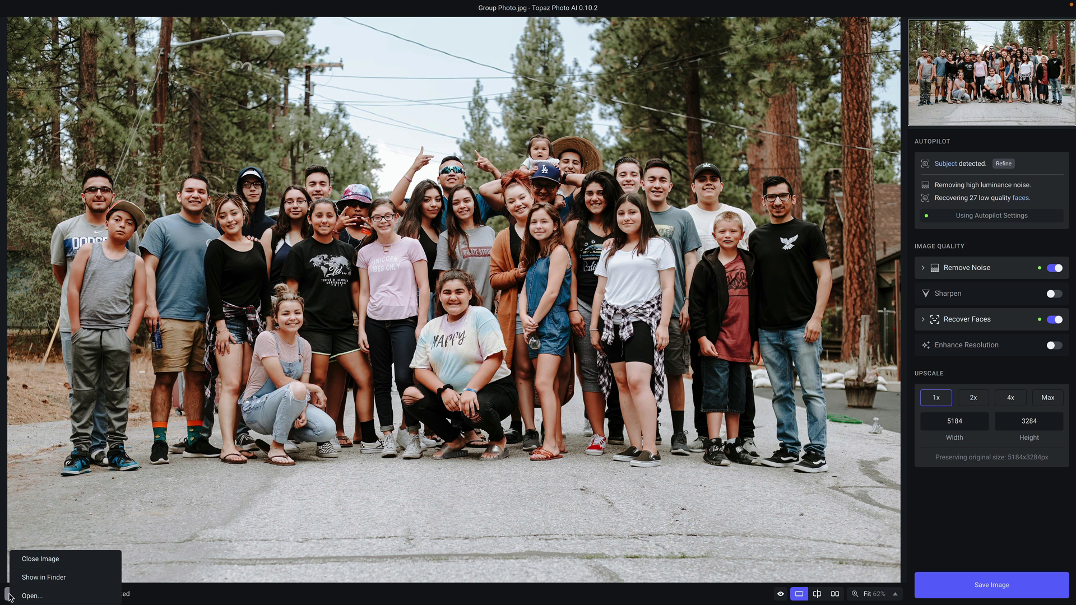
click(208, 453)
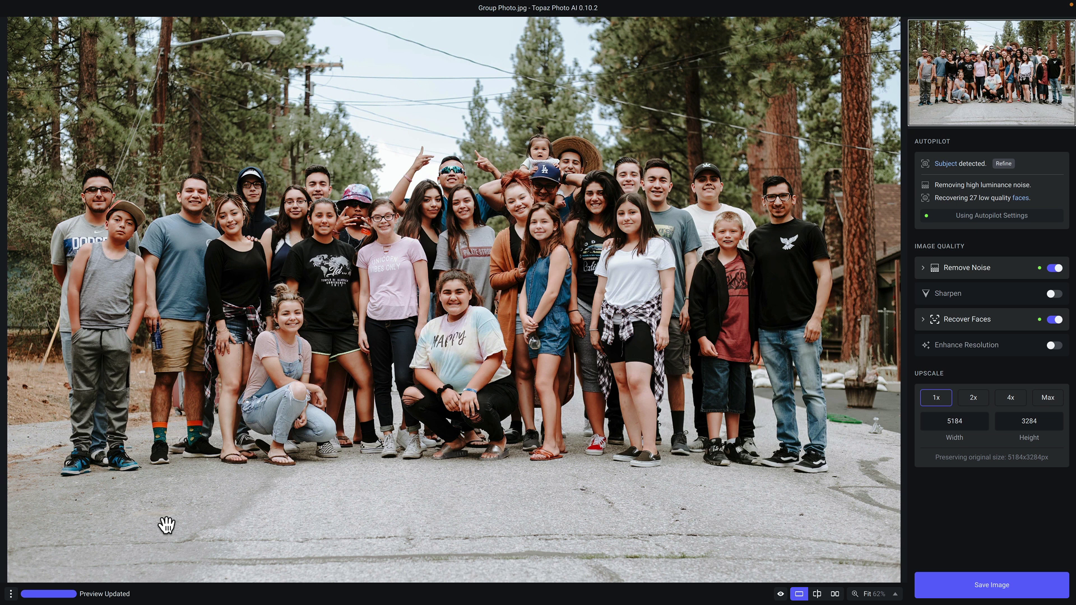
click(235, 509)
click(780, 595)
click(780, 595)
click(816, 595)
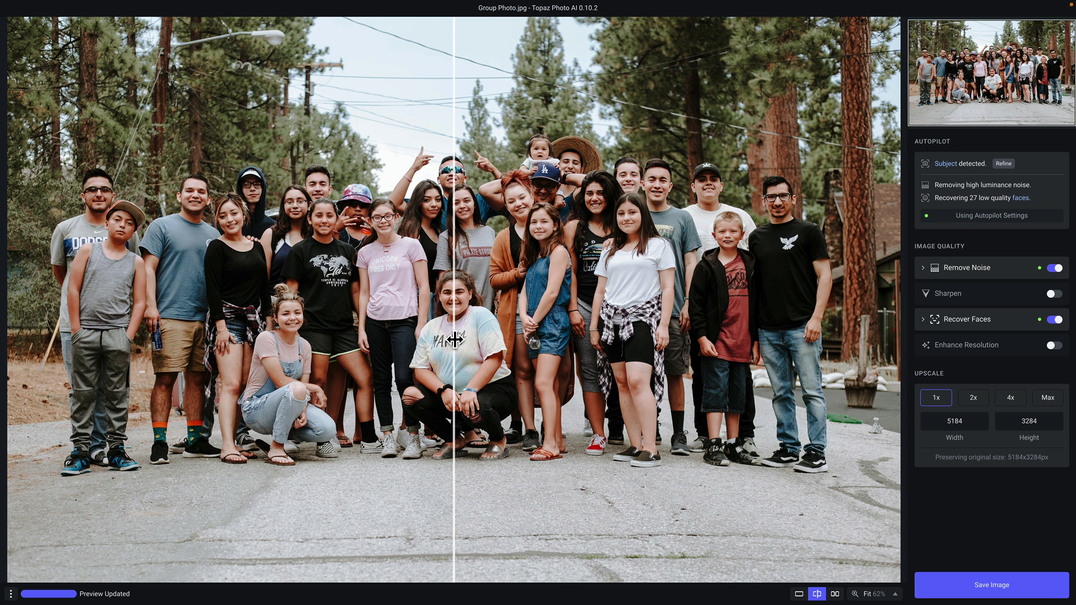
drag(455, 340, 319, 376)
click(499, 356)
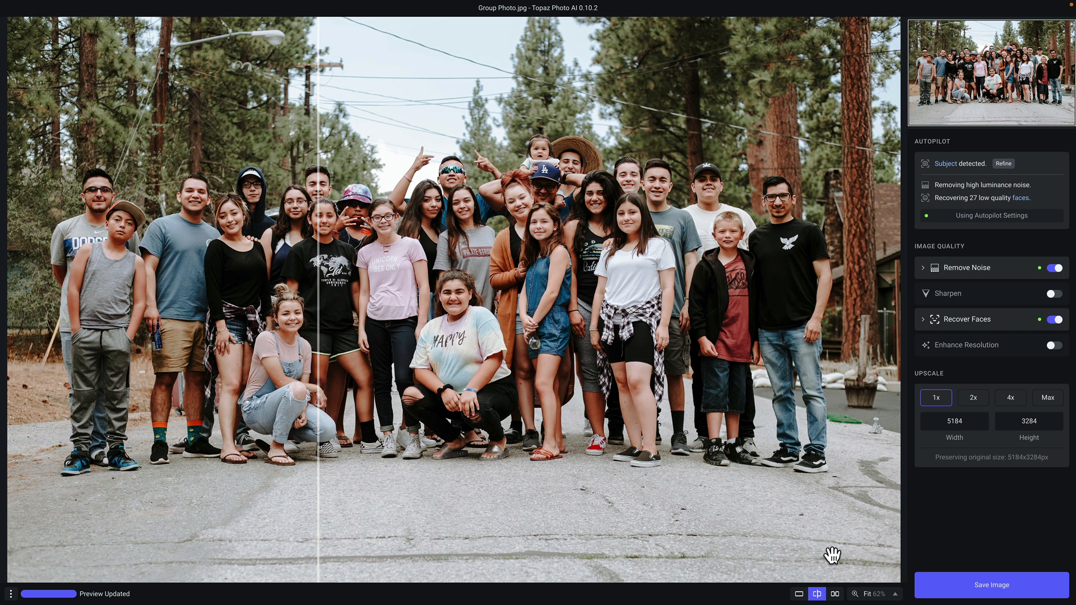
click(836, 595)
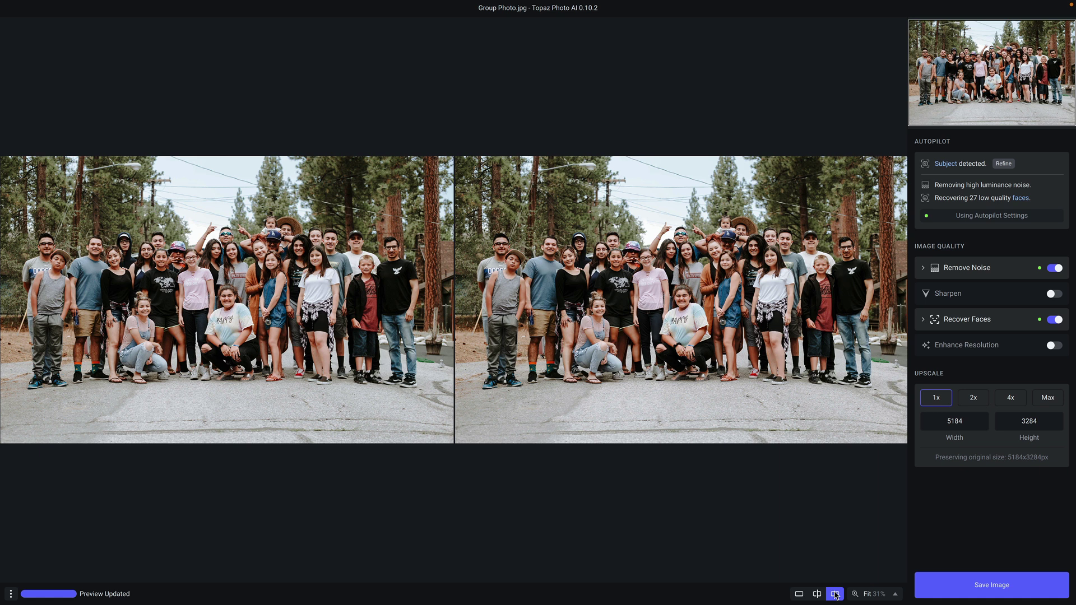
click(799, 594)
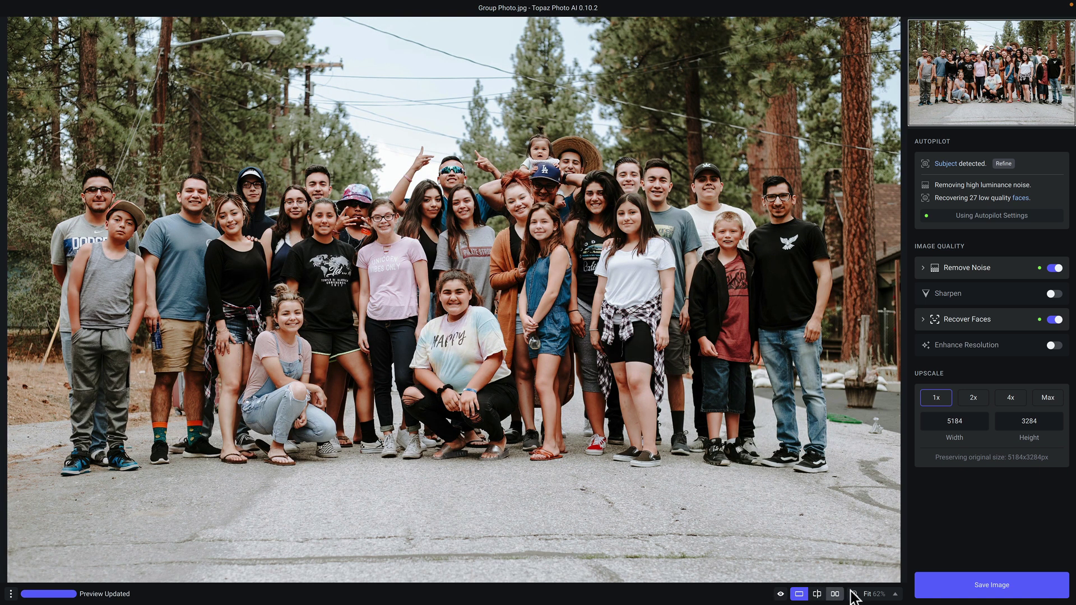
- Set the preview zoom to 100%, briefly fitting the whole photo in between
click(896, 595)
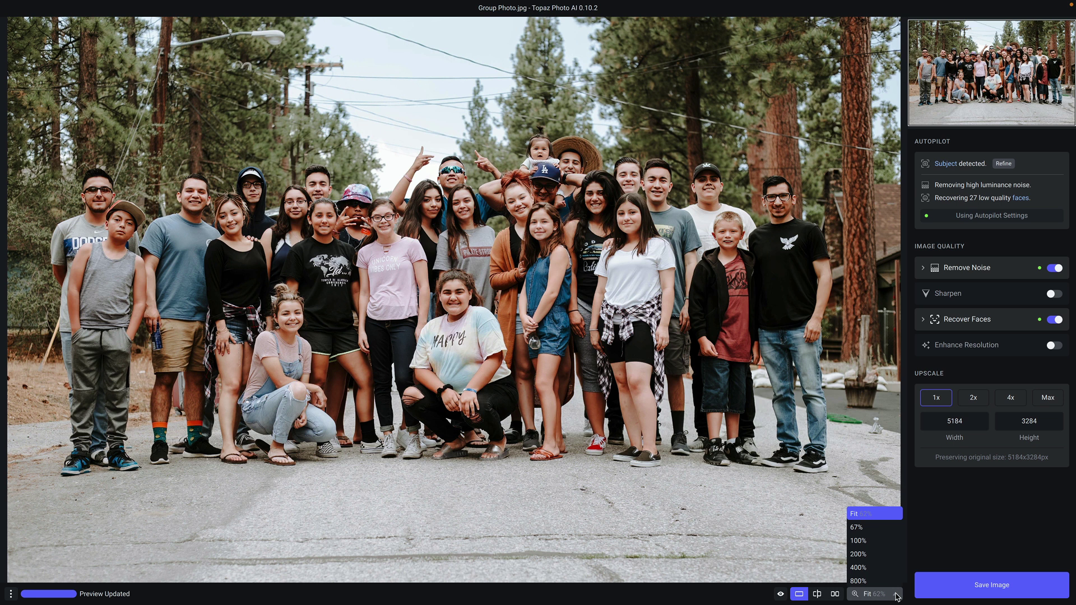
click(883, 542)
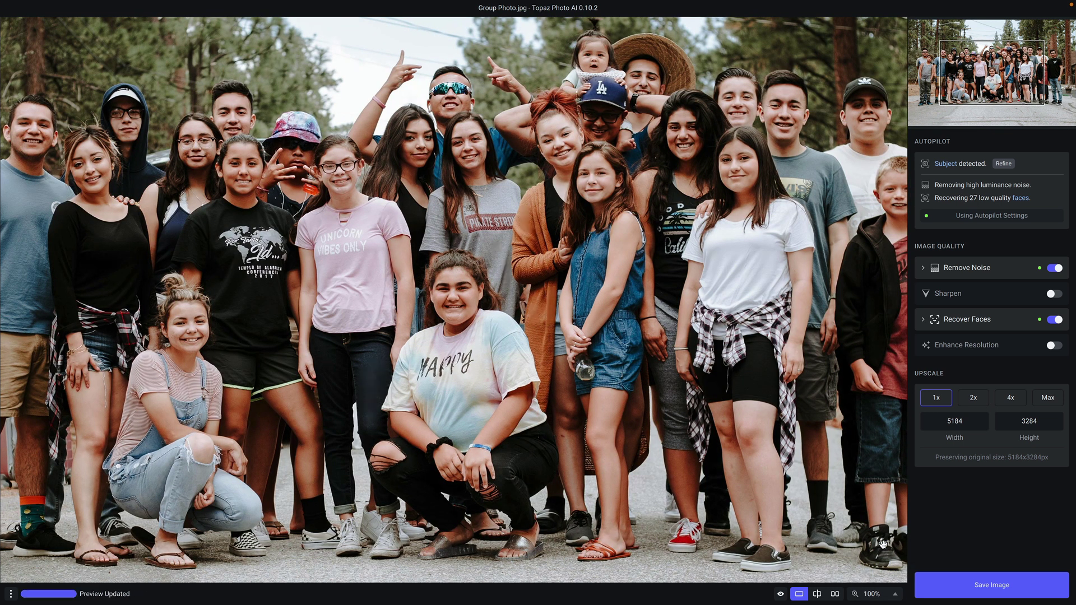
click(893, 593)
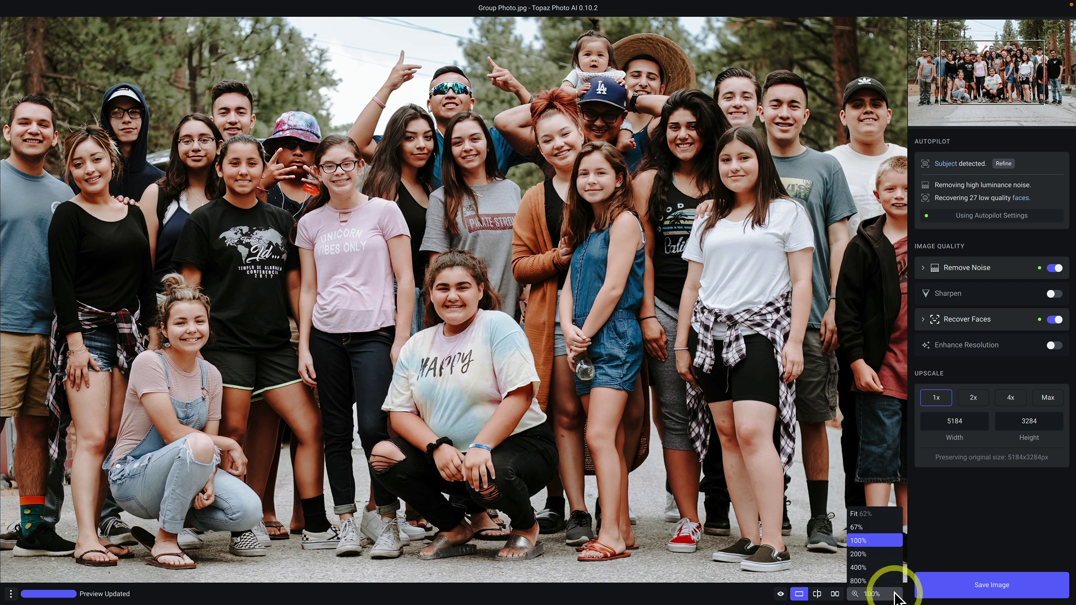
click(875, 514)
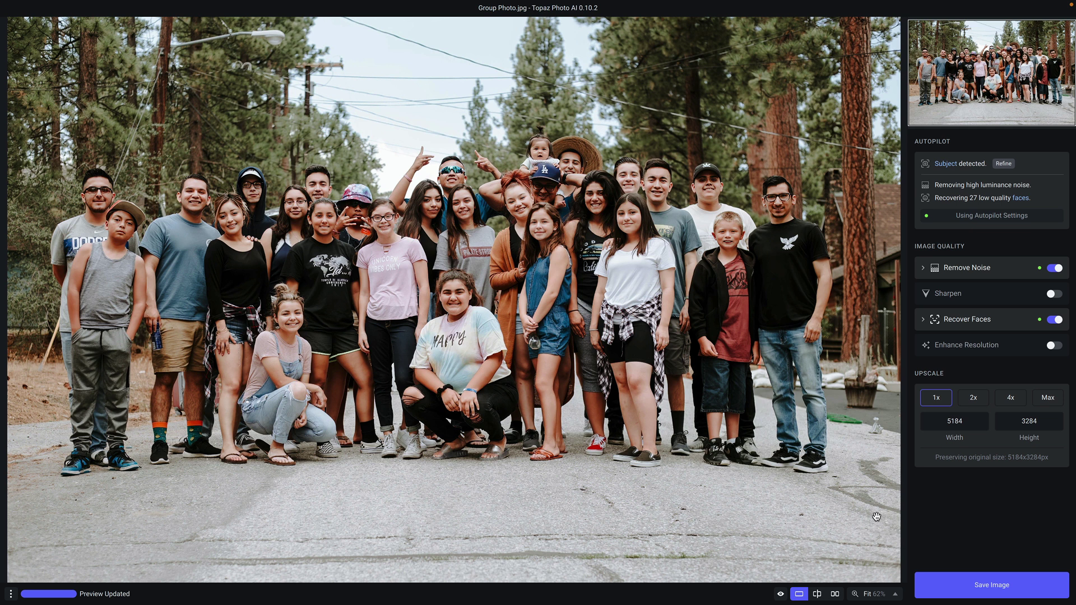
click(893, 593)
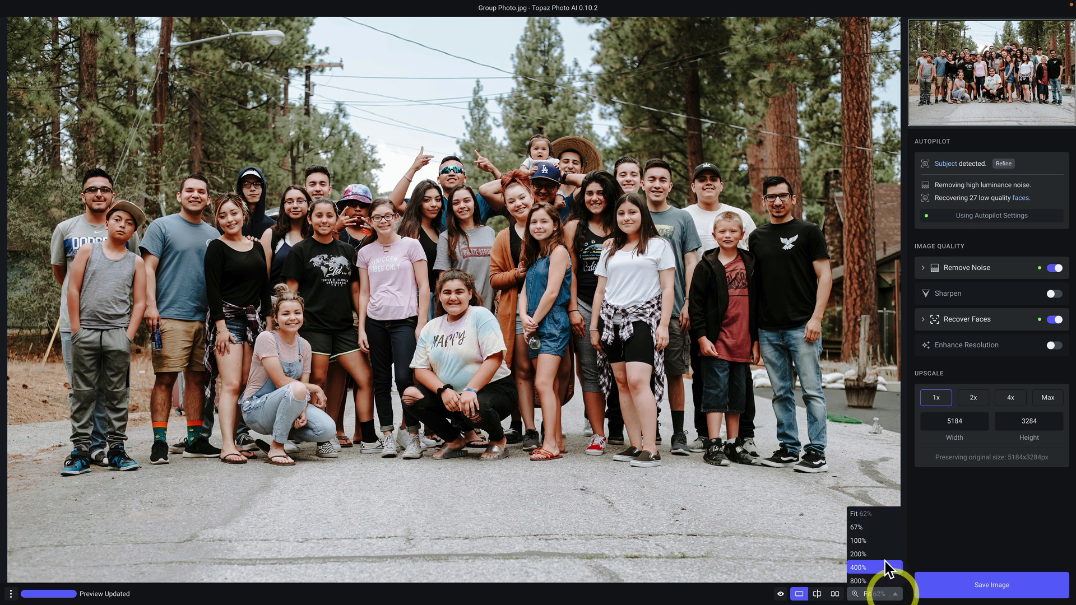
click(884, 541)
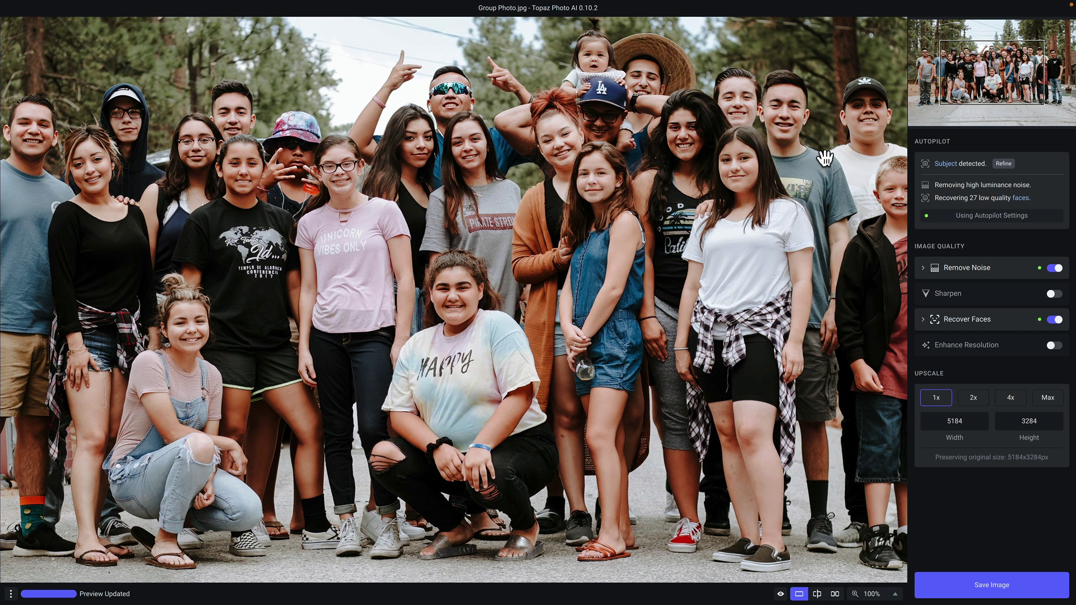
- Pan across the group's faces at 100%, then switch the zoom to 200%
drag(825, 159, 643, 204)
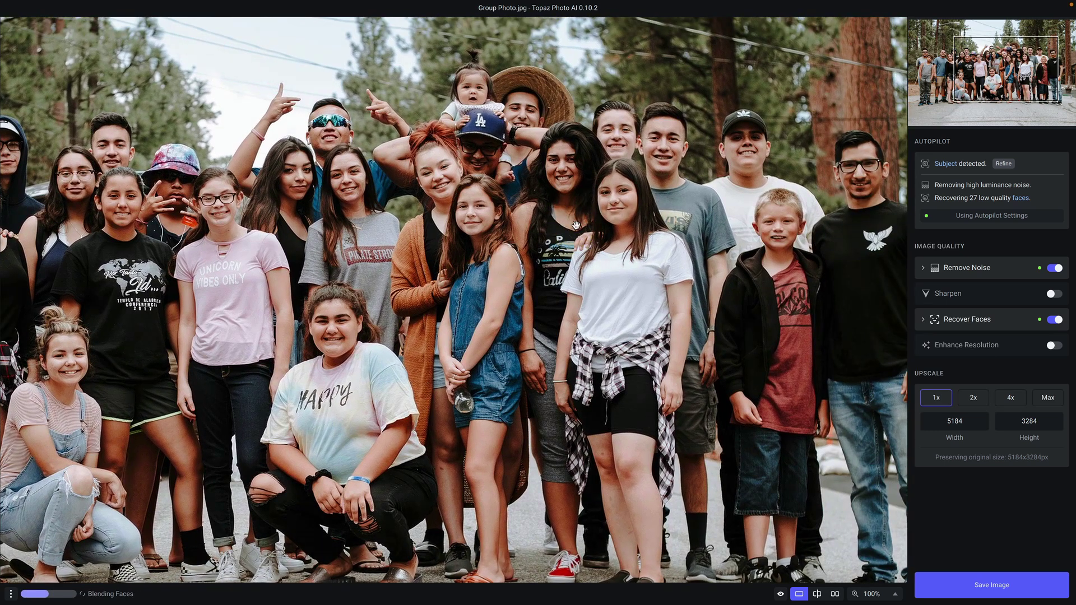
drag(1009, 72, 979, 61)
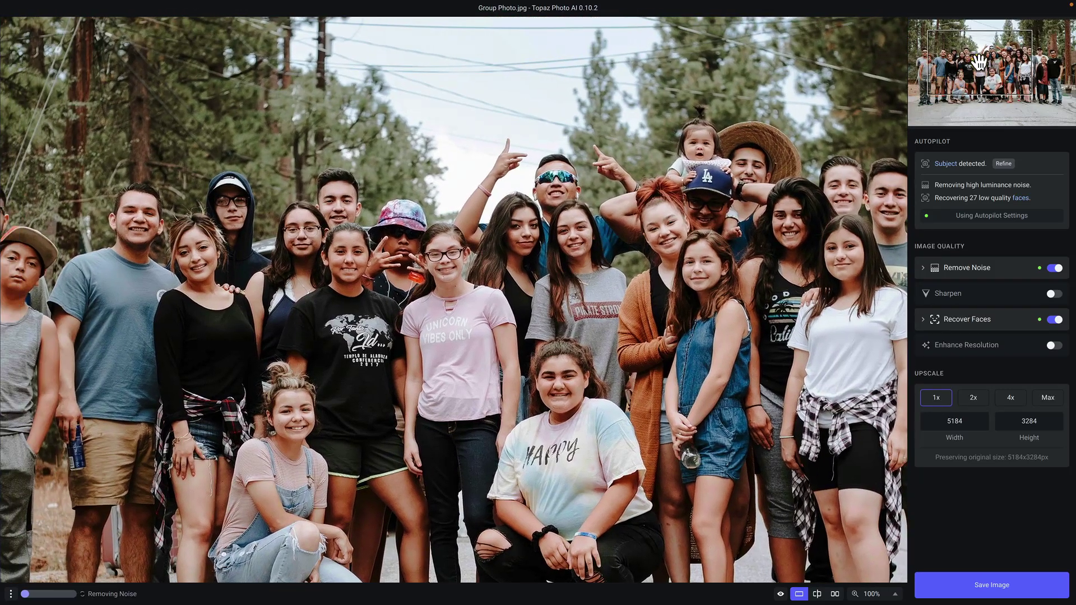
click(1058, 74)
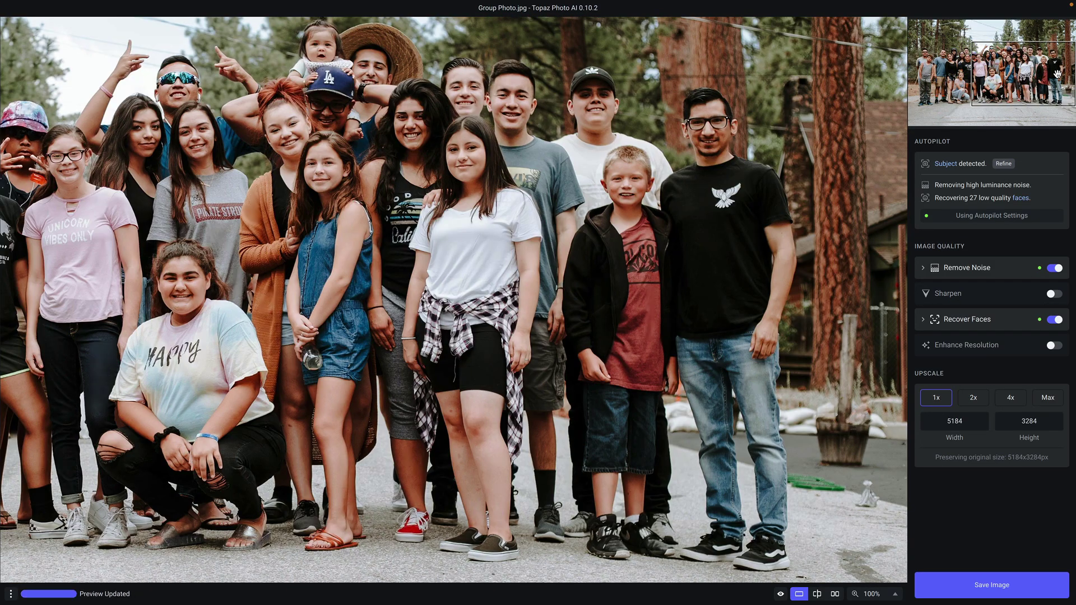
drag(1057, 74, 1013, 68)
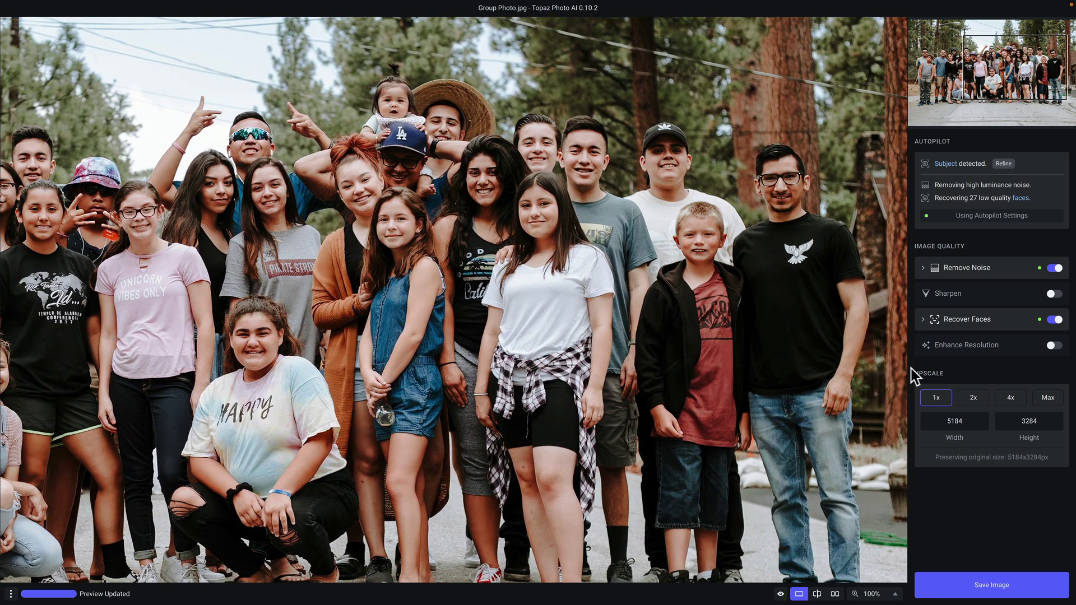
click(893, 594)
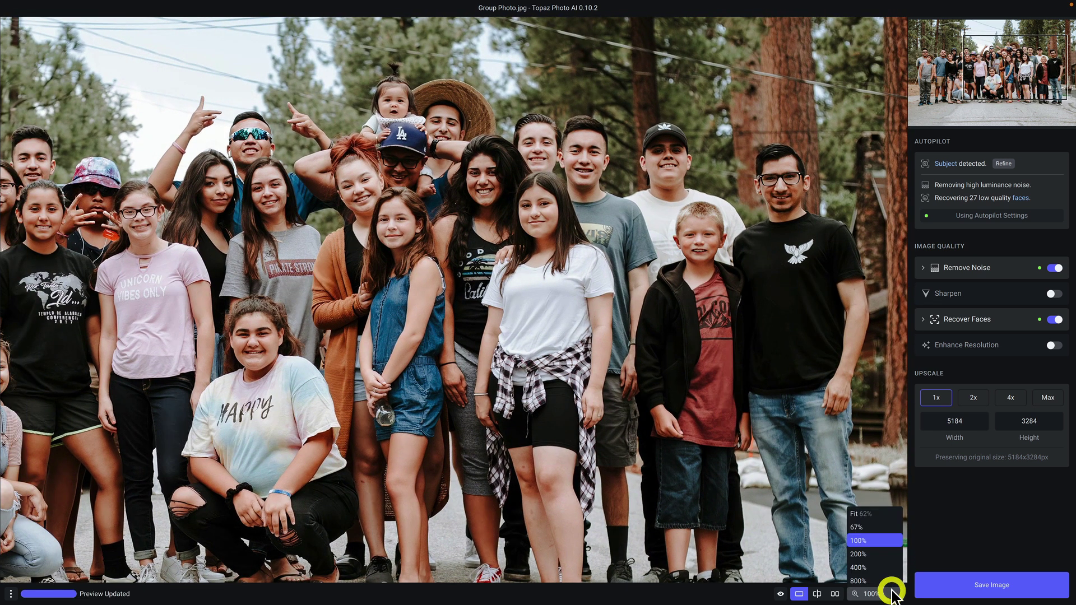
click(879, 553)
- Pan the 200% view across the faces, then fit the whole photo back in view
drag(1002, 77, 1017, 54)
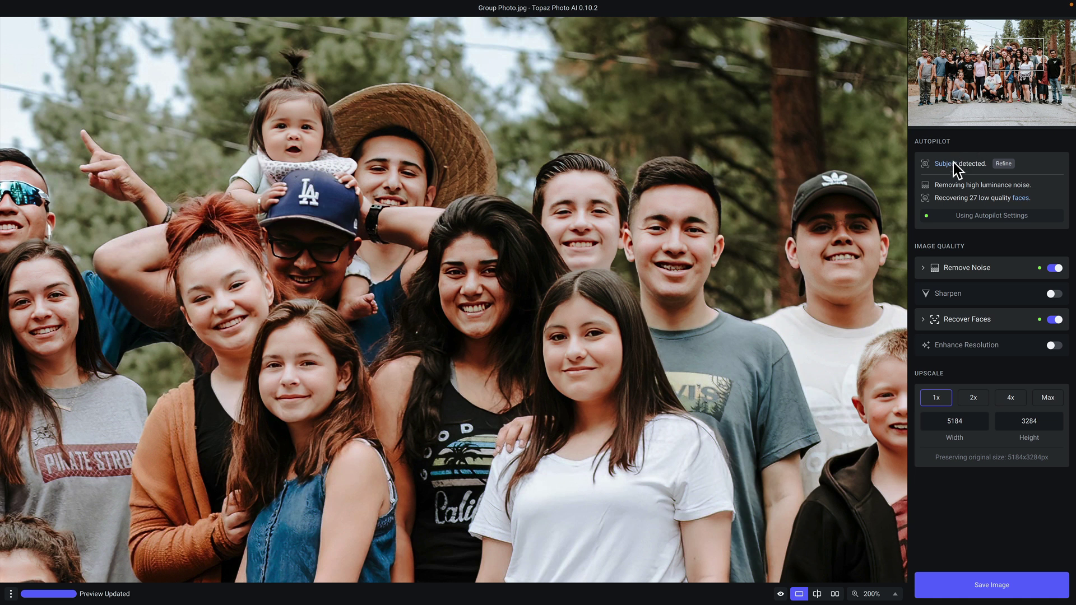
mouse_move(950, 166)
click(890, 593)
click(879, 514)
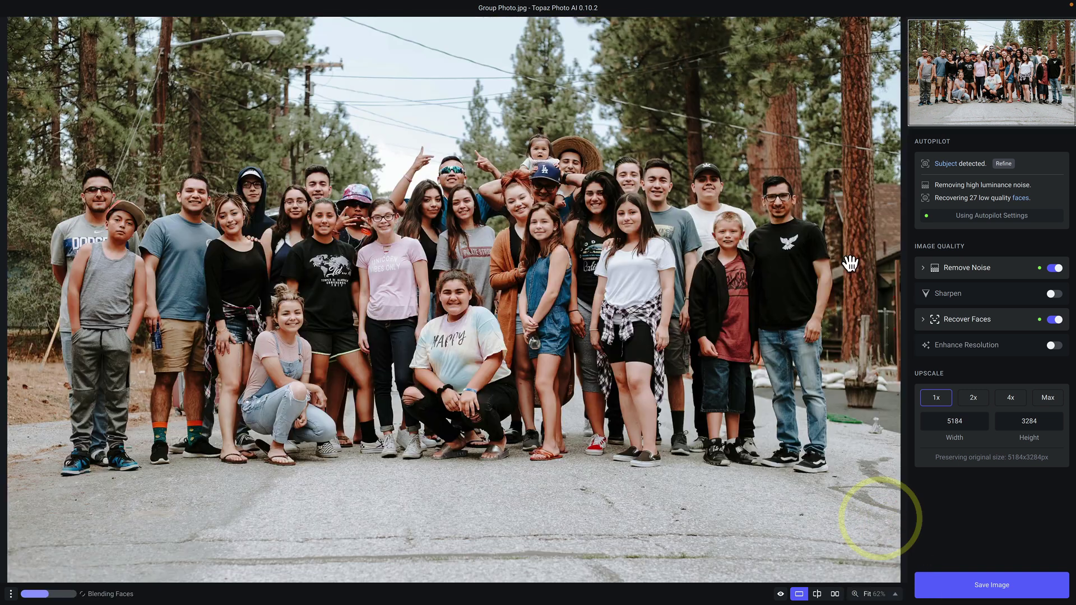
mouse_move(943, 162)
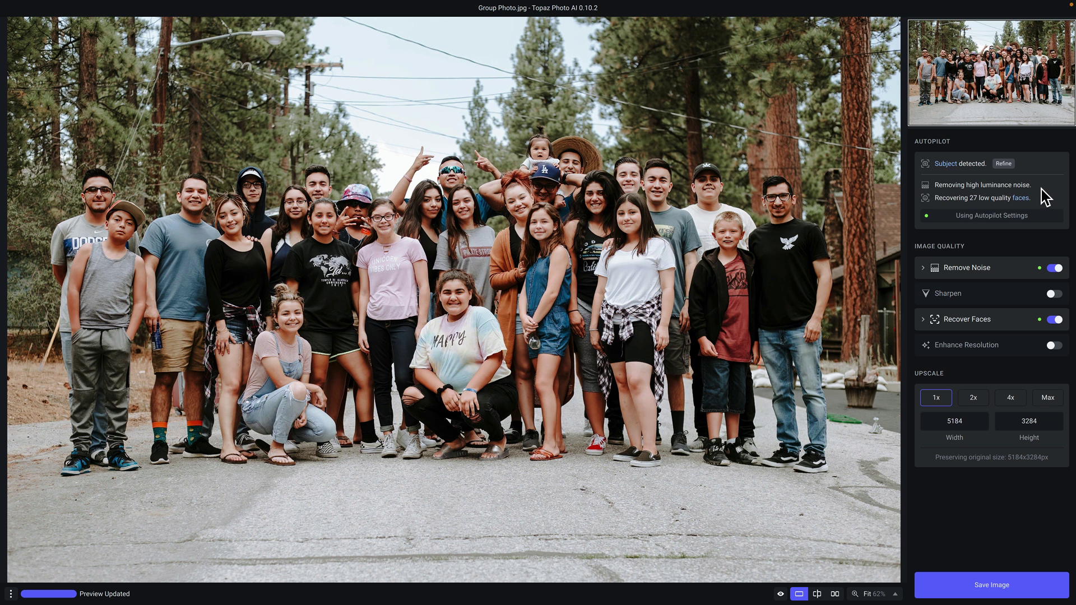
- Zoom the canvas to 200% on the faces near the photo's upper centre
mouse_move(1025, 197)
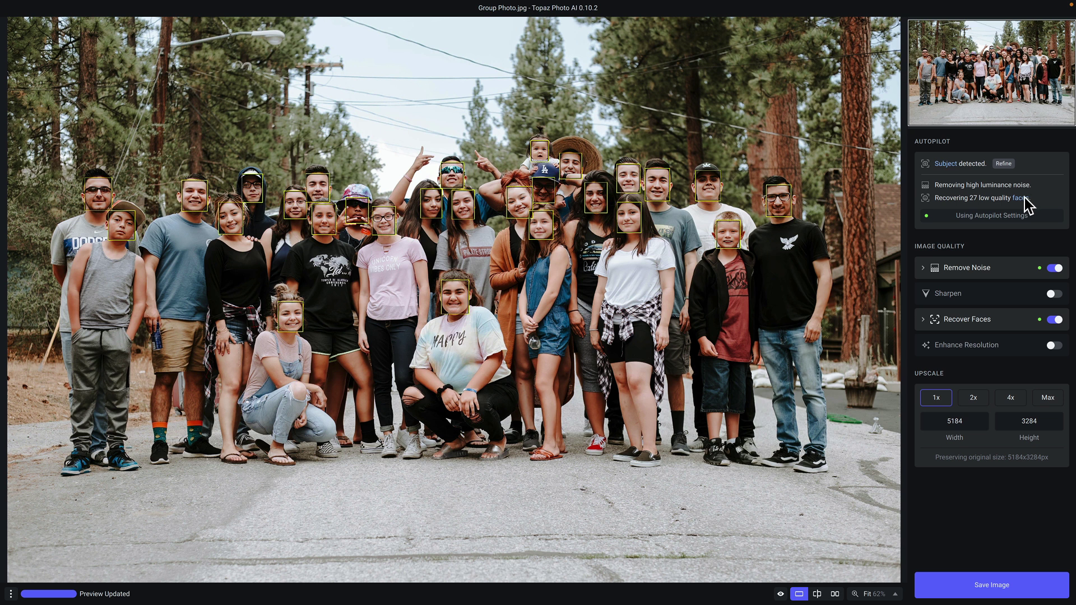
click(1024, 198)
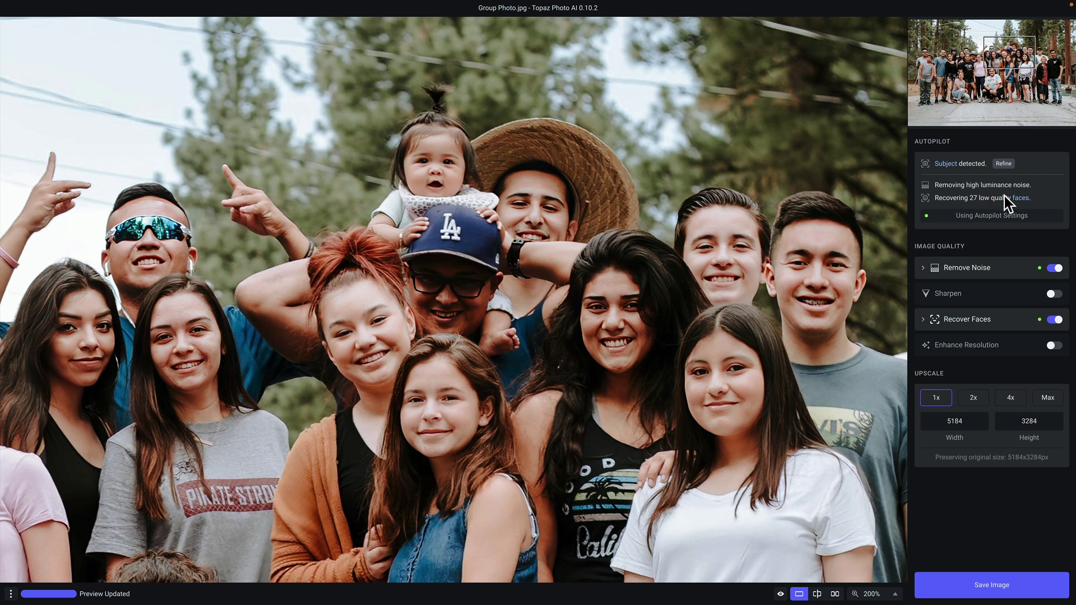
mouse_move(1020, 200)
click(1007, 269)
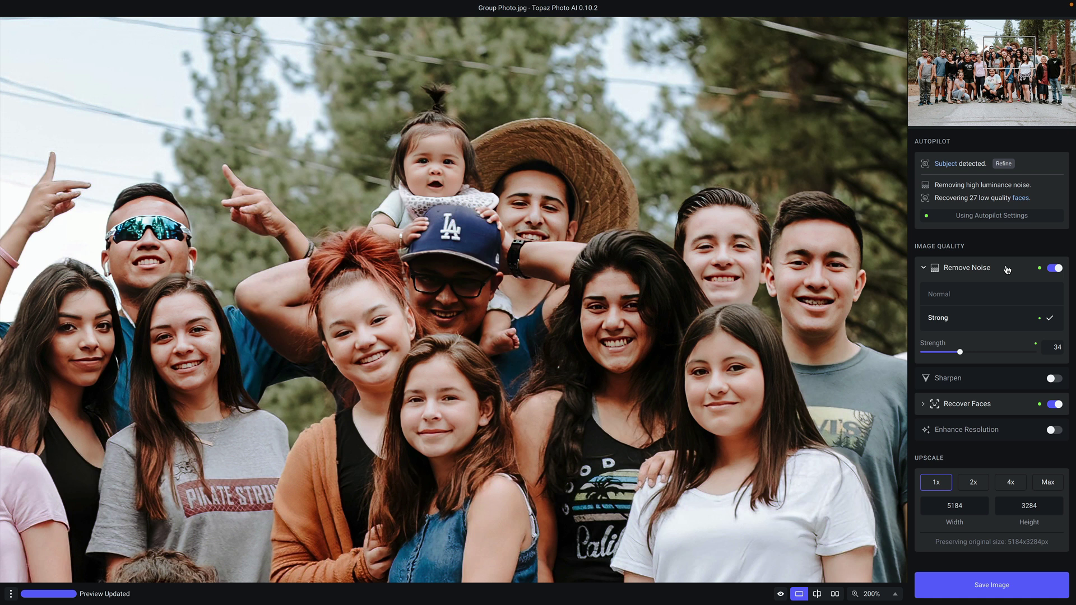
click(996, 404)
click(996, 404)
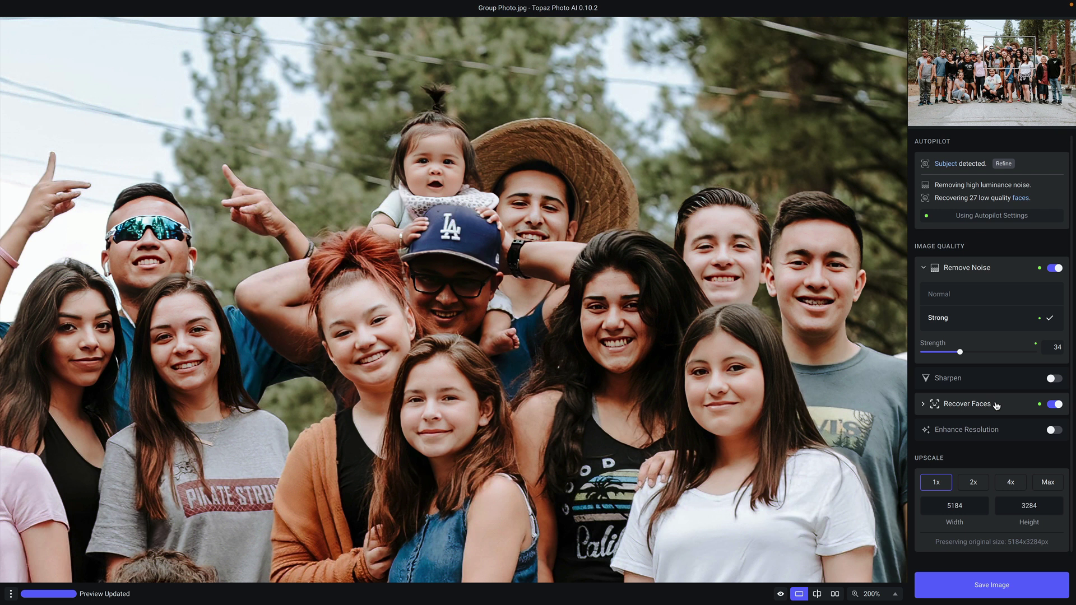
click(1009, 269)
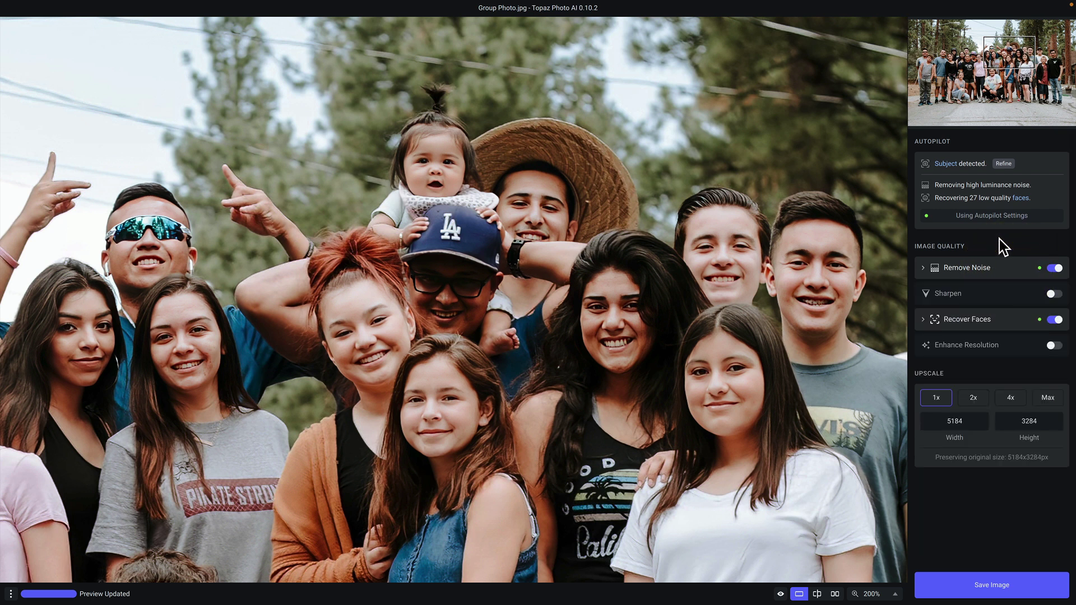
click(997, 268)
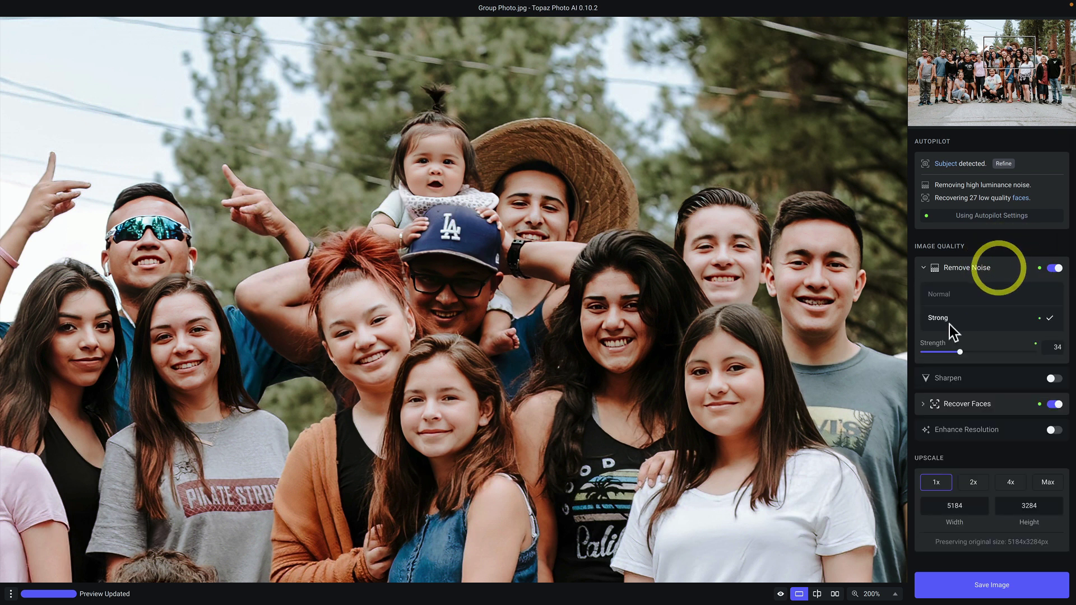
click(976, 352)
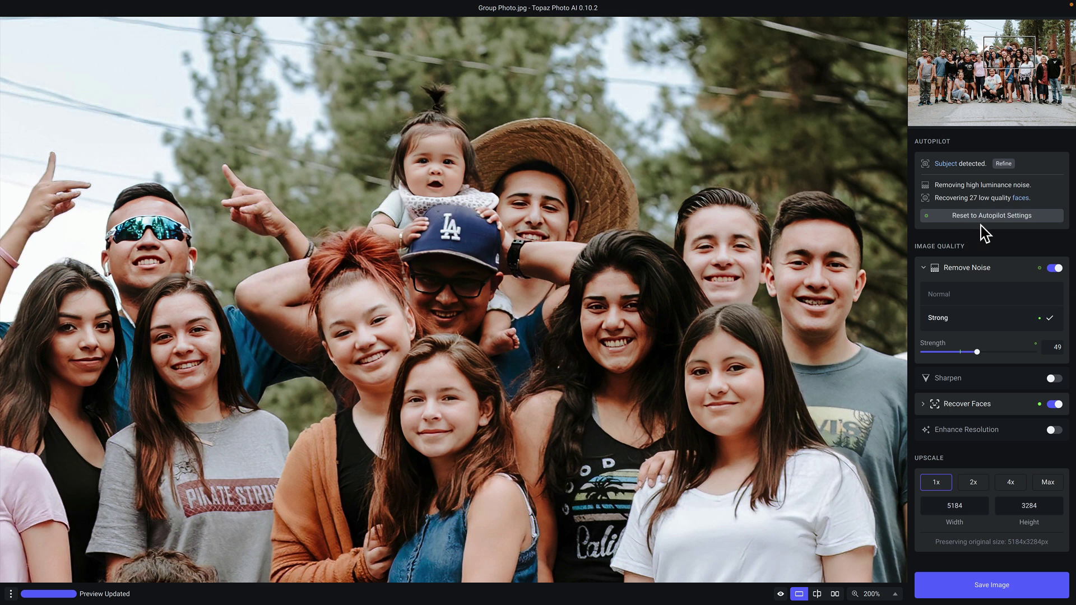
click(1005, 220)
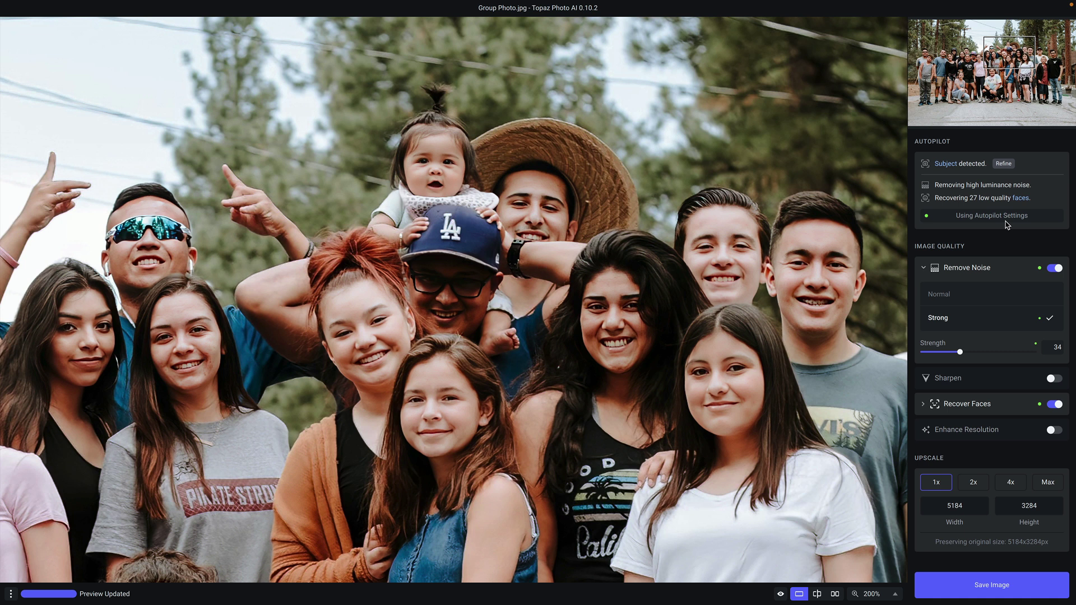
click(1006, 269)
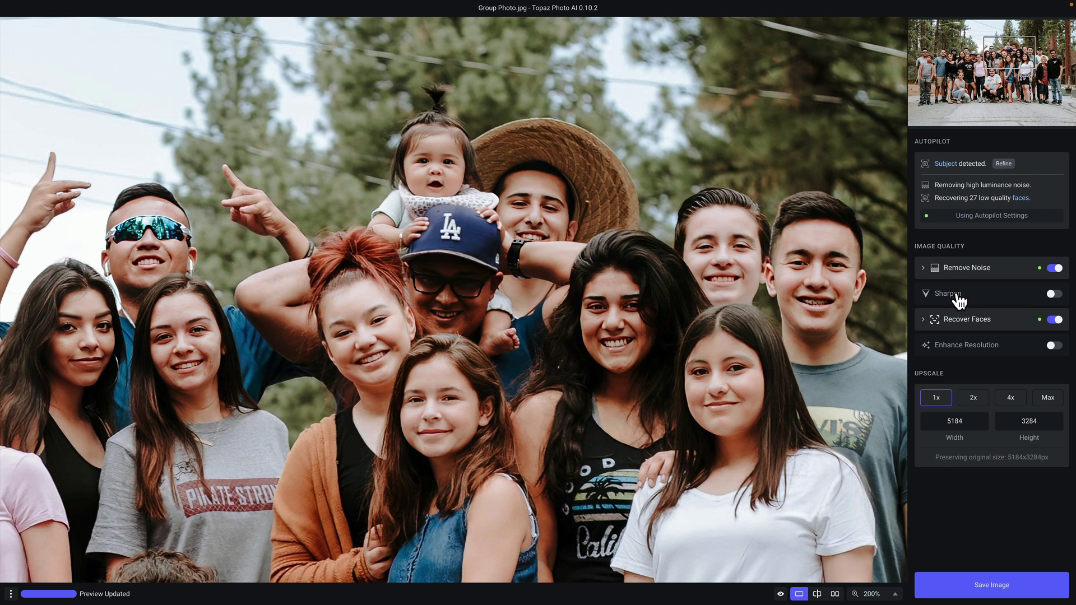
- Enable Sharpen with Motion Blur at strength 9, subject only, and fit the photo in view
click(1054, 295)
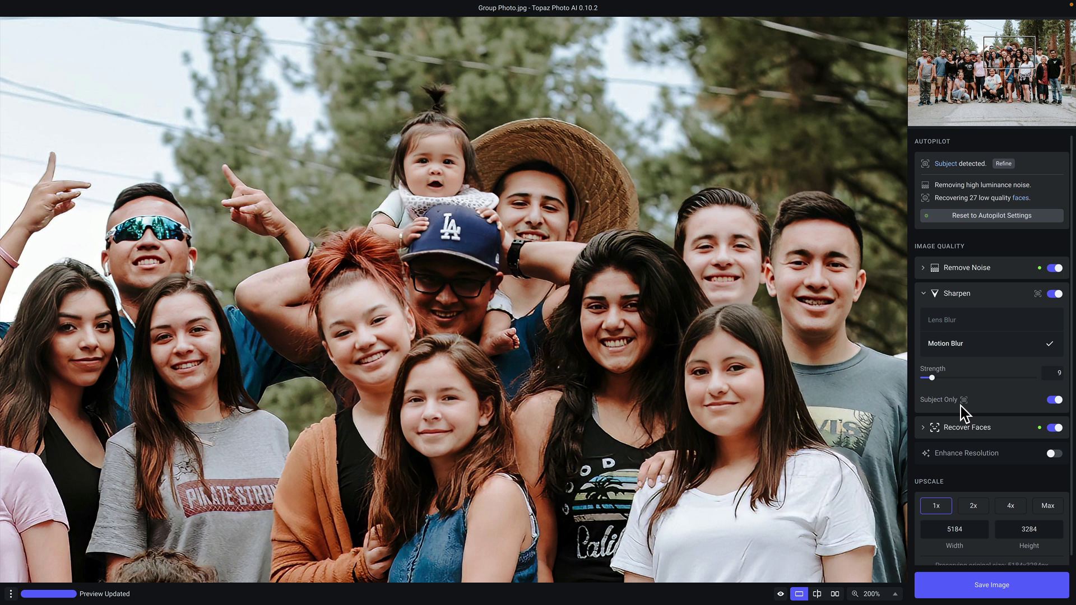
mouse_move(945, 402)
click(896, 593)
- Refine the subject mask to Sensitivity 78 and Softness 73, checking back-row faces at 200%
click(885, 517)
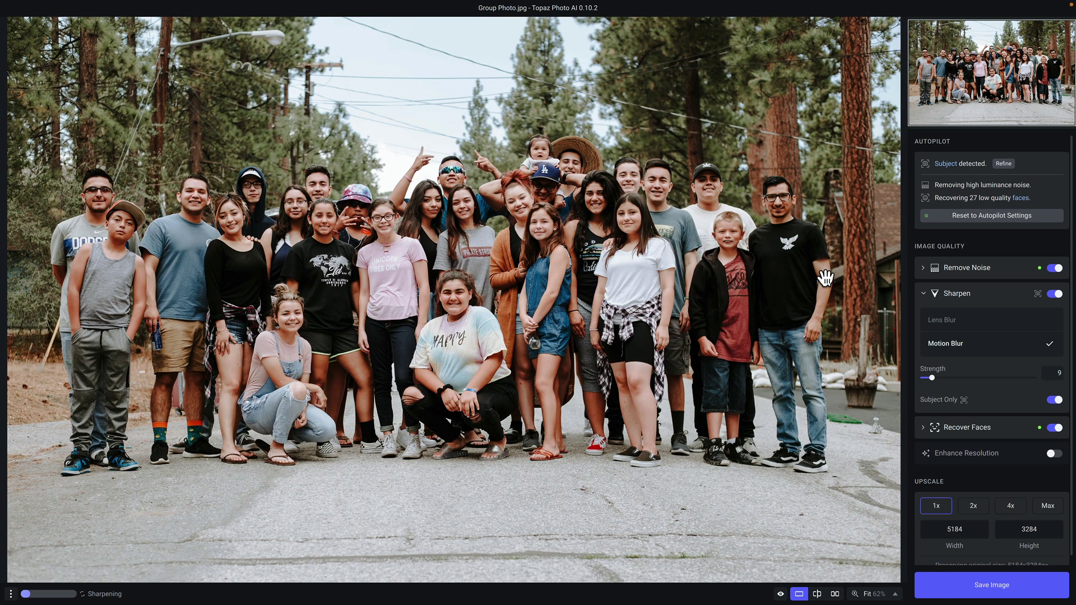
click(1002, 164)
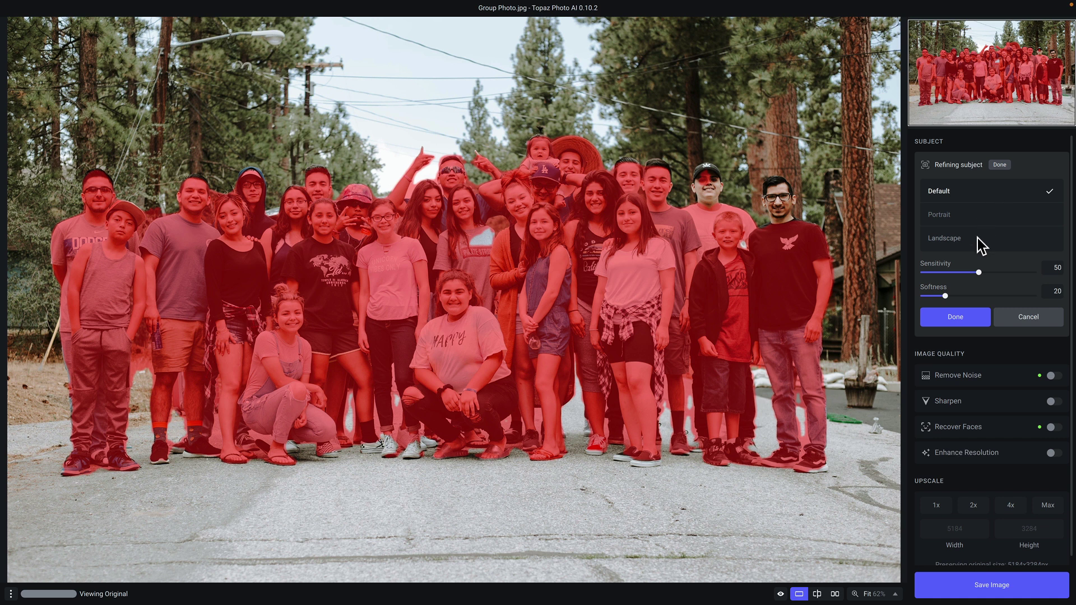
drag(980, 273, 1010, 274)
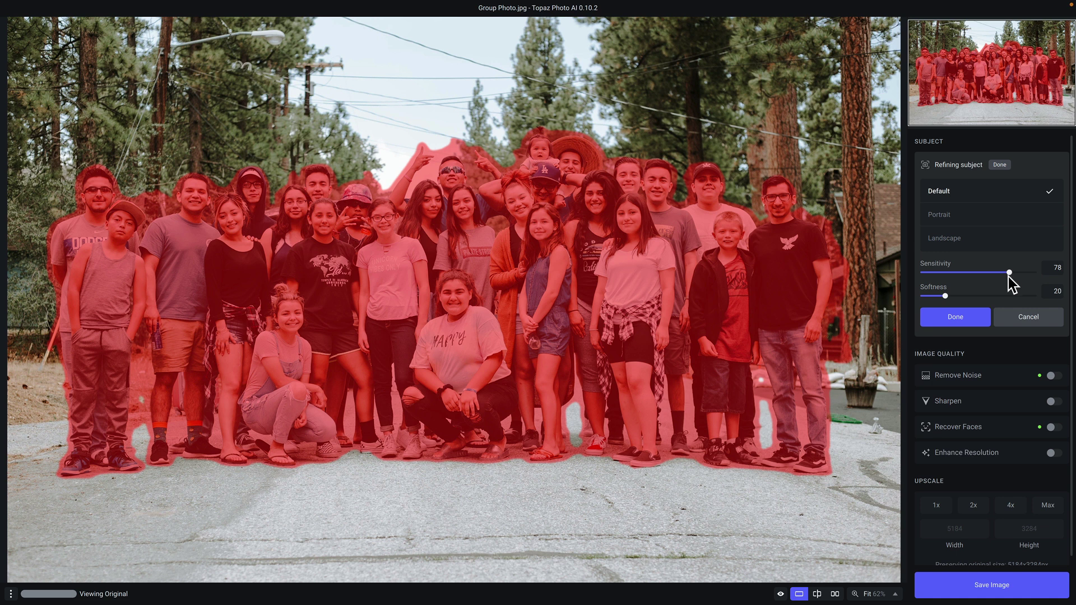
click(893, 593)
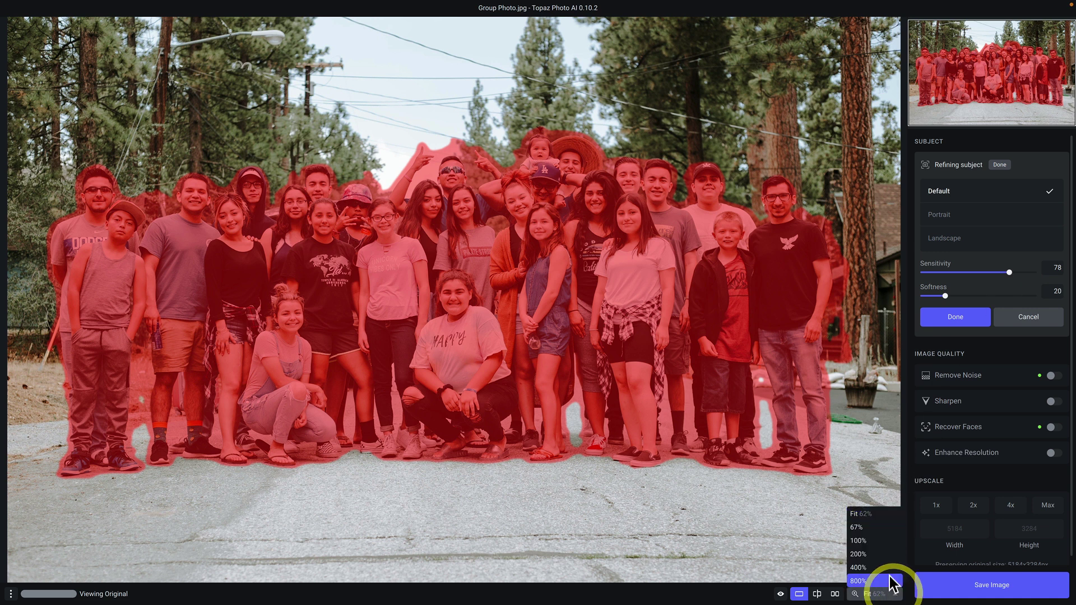
click(888, 555)
drag(999, 77, 1026, 55)
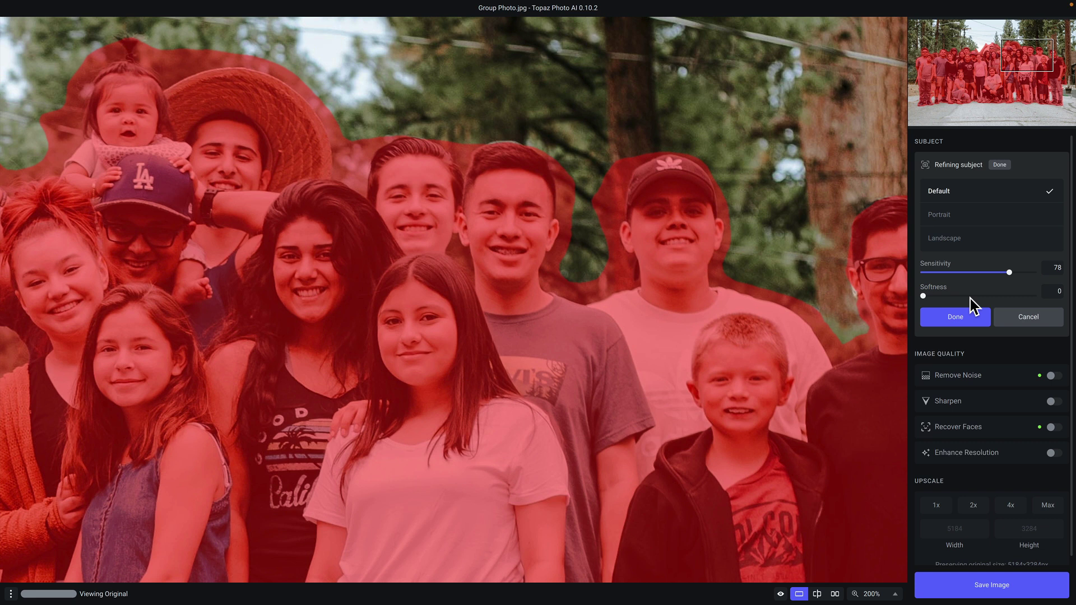
click(1003, 296)
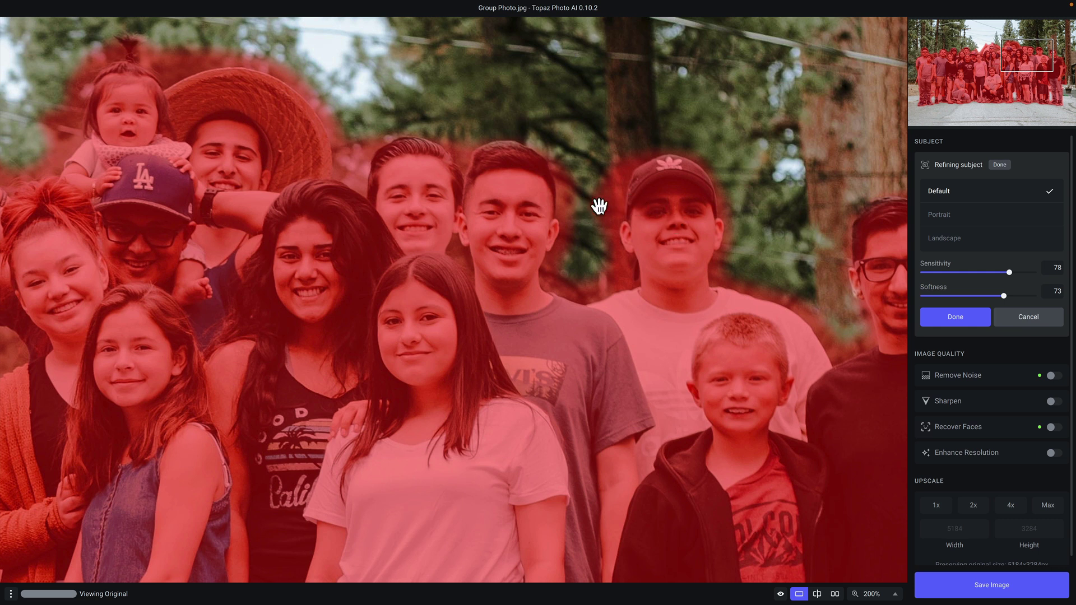
click(954, 317)
- Confirm the subject refinement and expand Remove Noise, showing Strong at strength 34
click(977, 294)
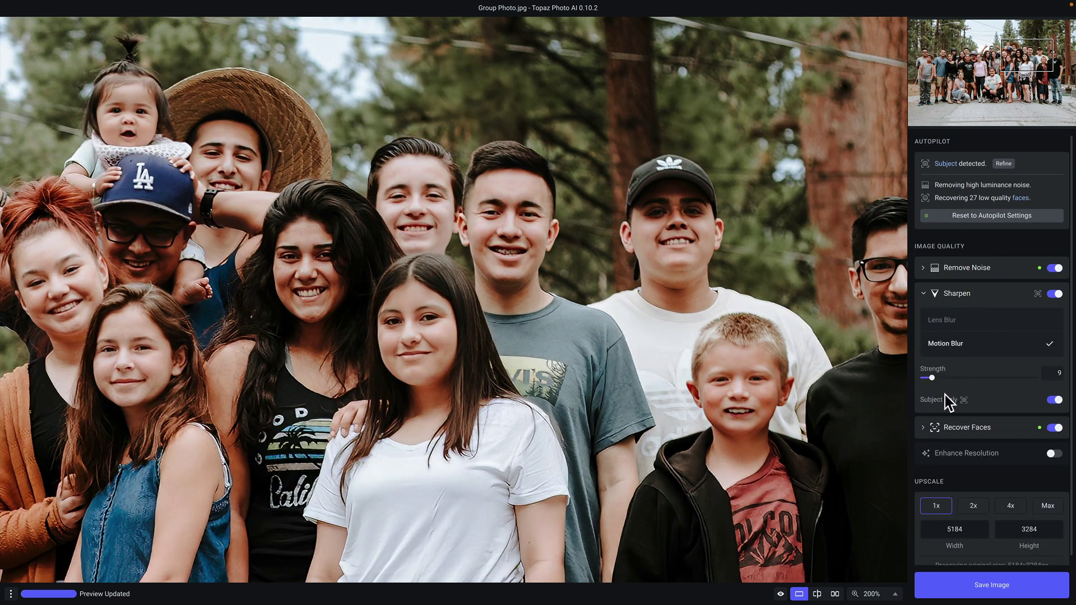
mouse_move(945, 398)
click(1006, 274)
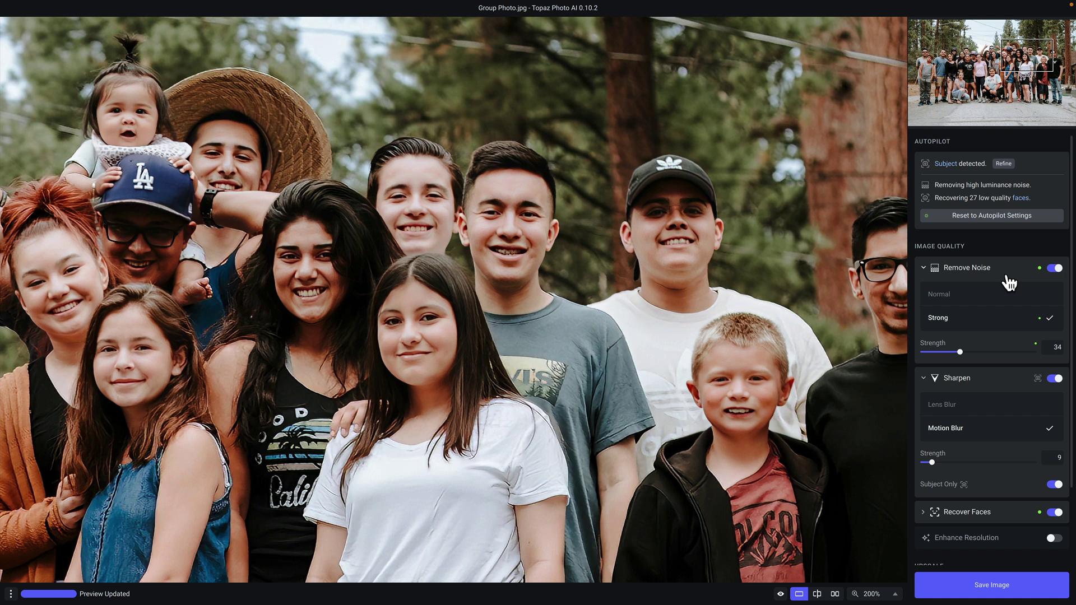
- Show Recover Faces at strength 100, compare with the original, and set Upscale to 2x
click(1003, 512)
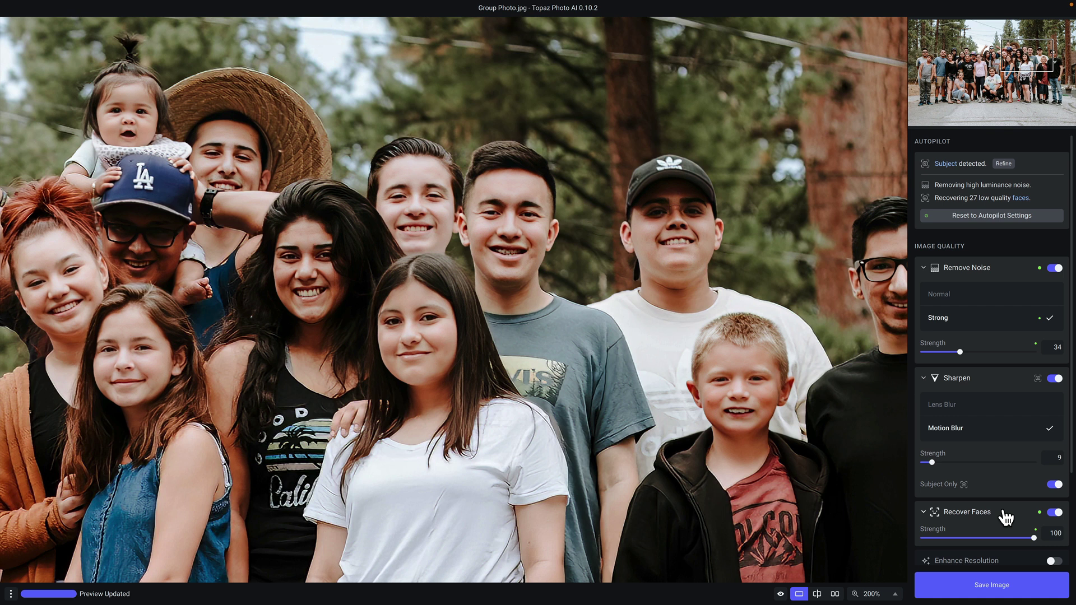
click(589, 241)
scroll(1000, 419, down, 3)
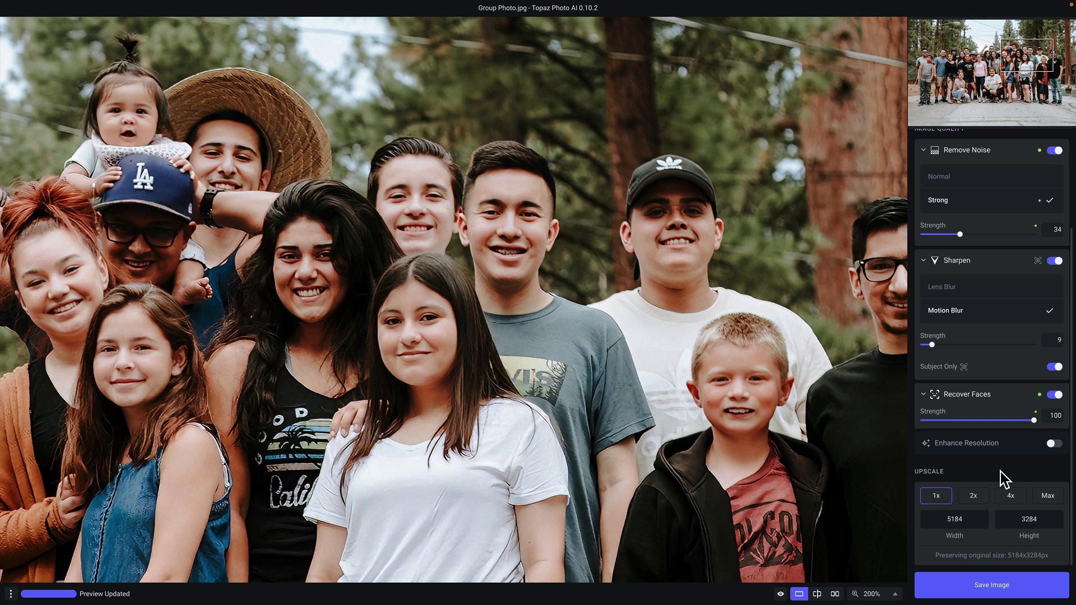
click(973, 497)
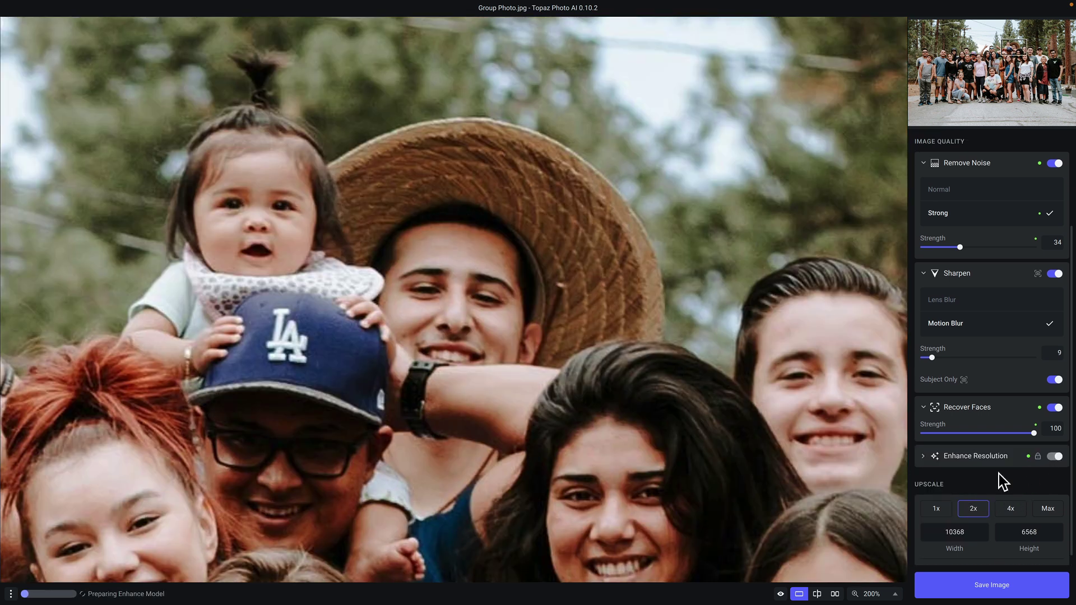
- Return Upscale to 1x (5184×3284) and check Enhance Resolution's Low Resolution model
click(935, 508)
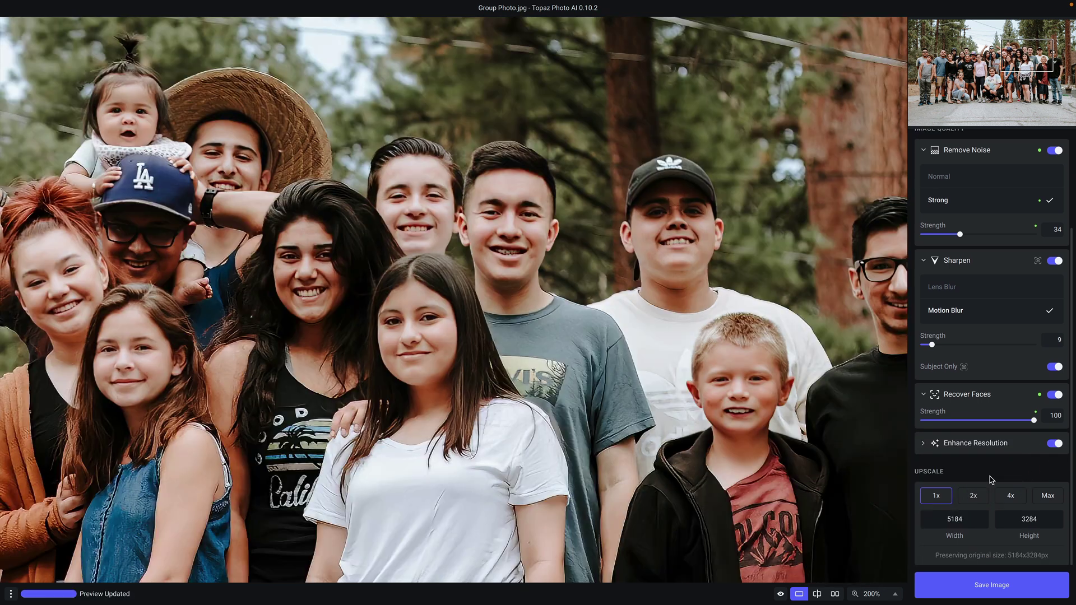
click(924, 445)
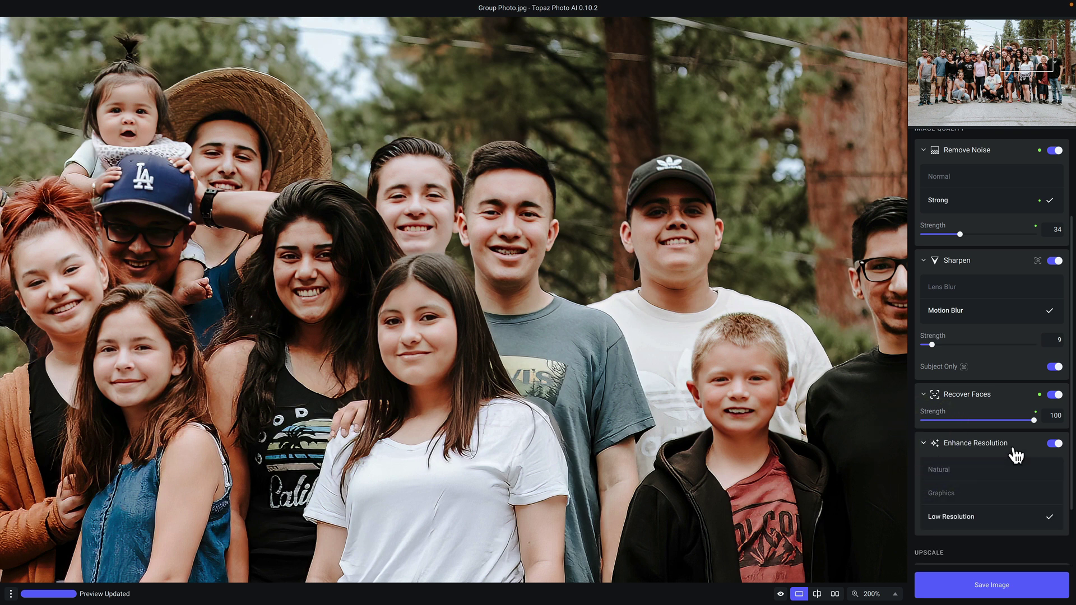
scroll(1015, 455, down, 2)
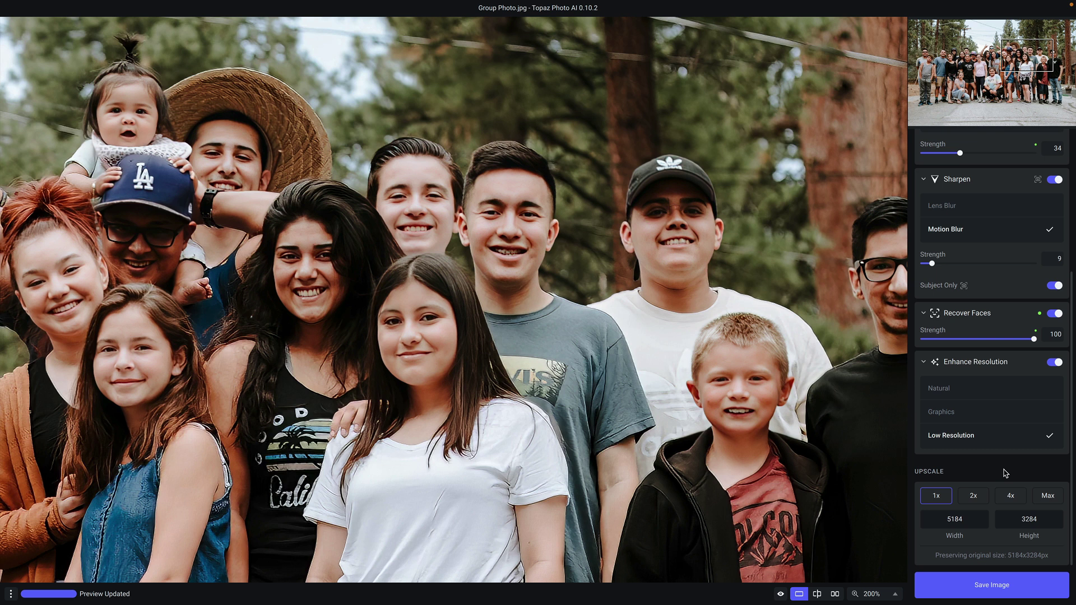
click(975, 495)
- Open the Save Image export settings and clear a test 'My_Photo' prefix, leaving it empty
click(1022, 595)
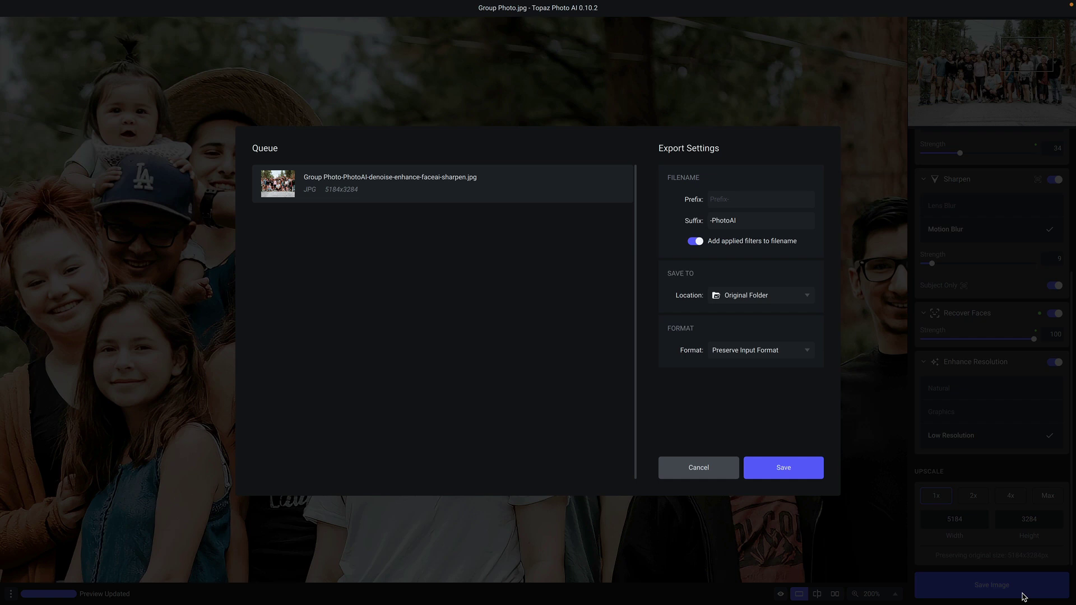
click(760, 200)
text(My_Pho)
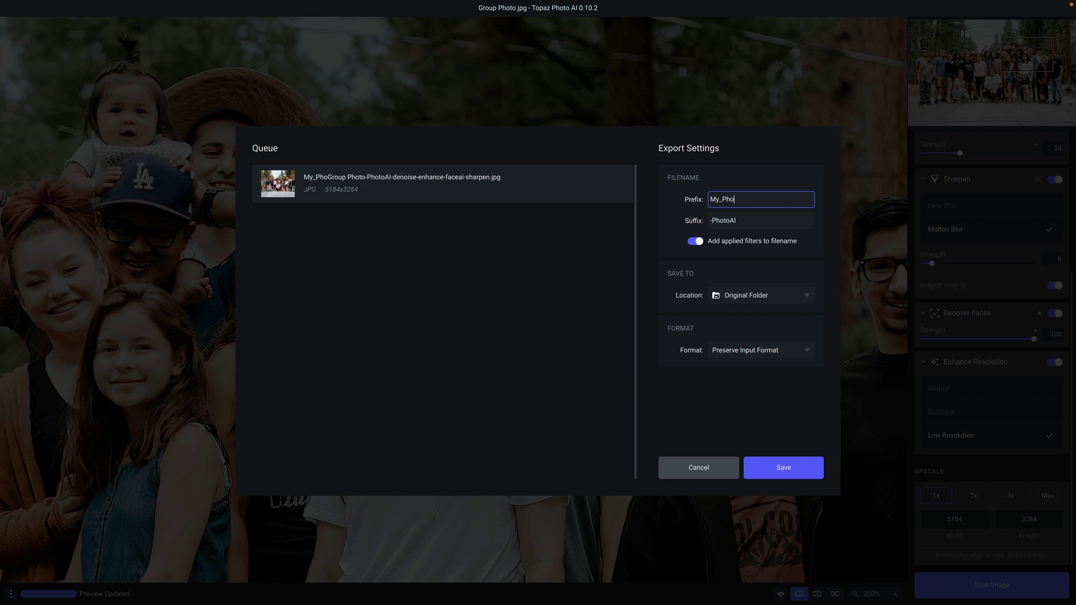
text(to)
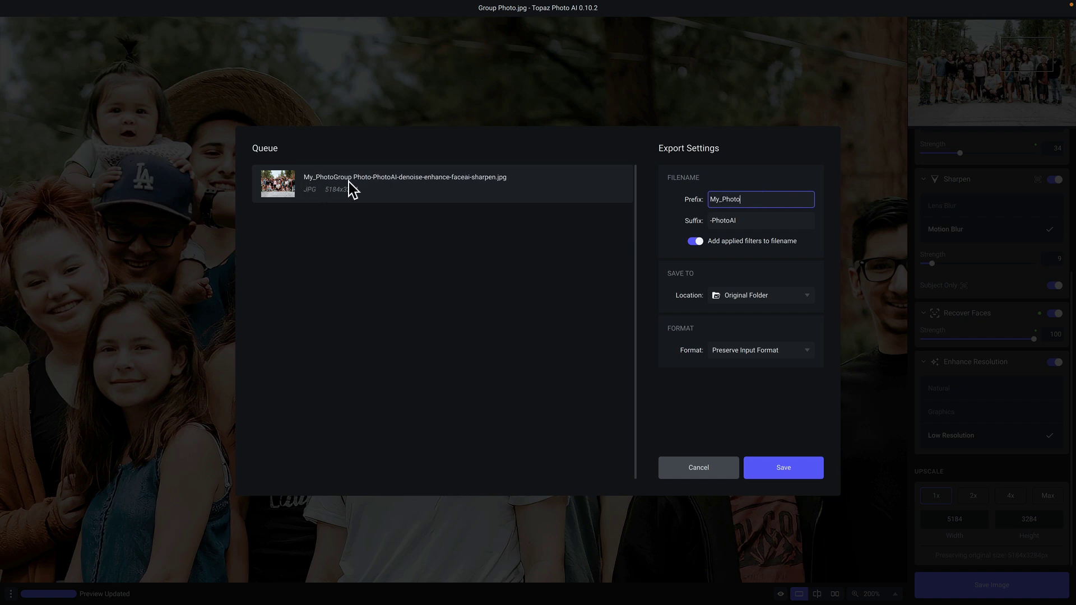
drag(759, 202, 703, 205)
key(BackSpace)
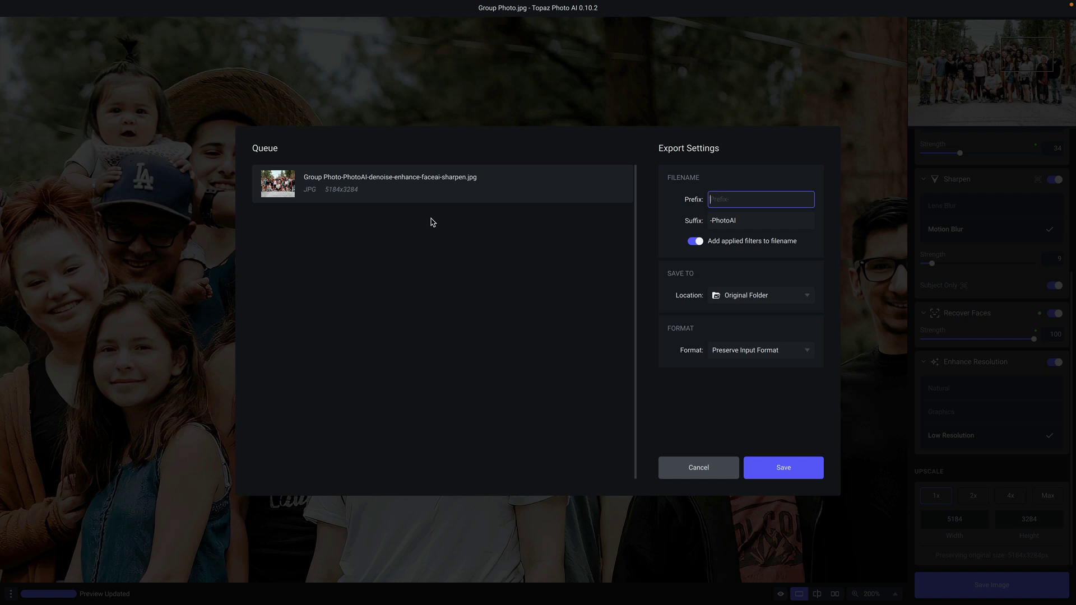
- Export the JPG to Original Folder, preserving input format, then close the export window
click(811, 300)
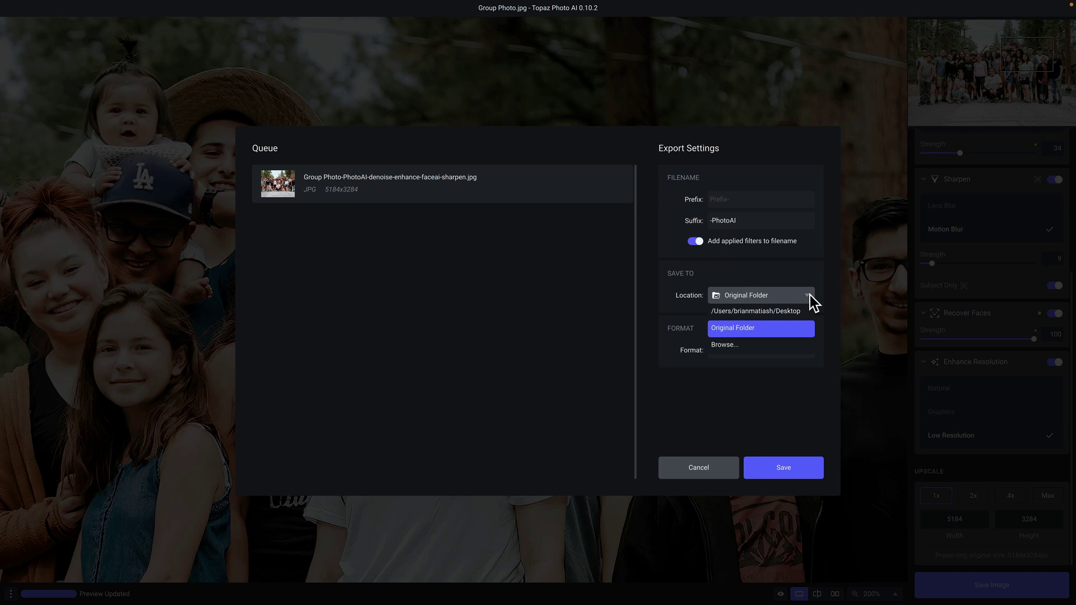
click(812, 277)
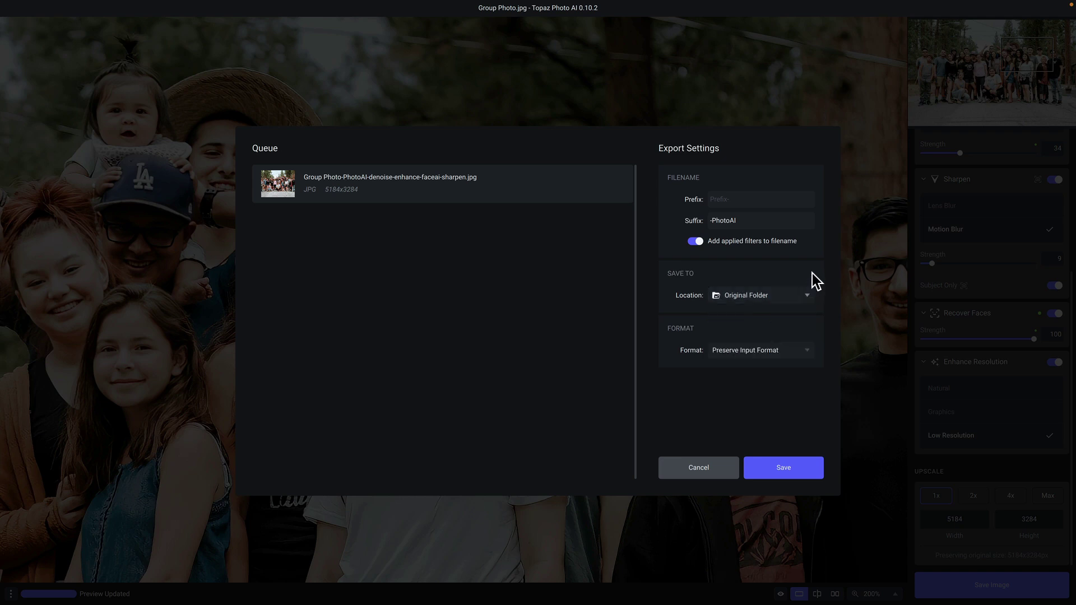
click(809, 348)
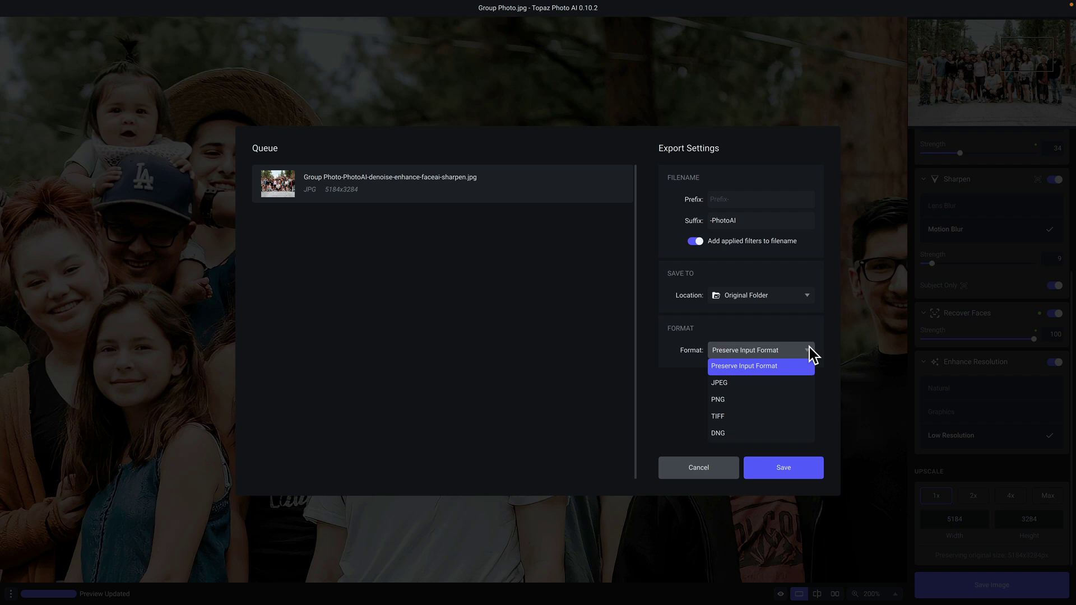
click(809, 348)
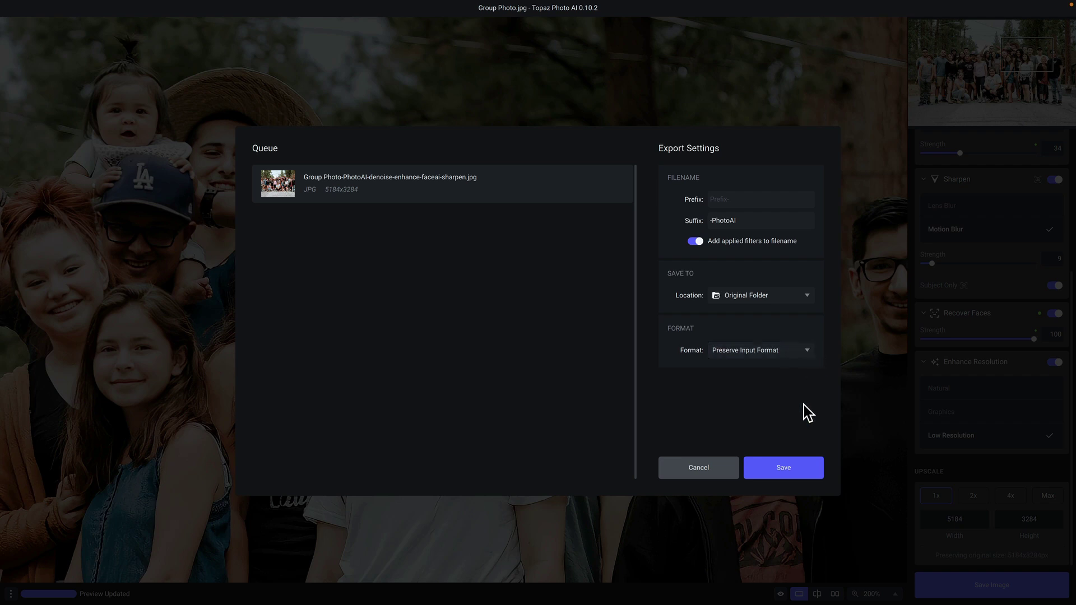
click(781, 462)
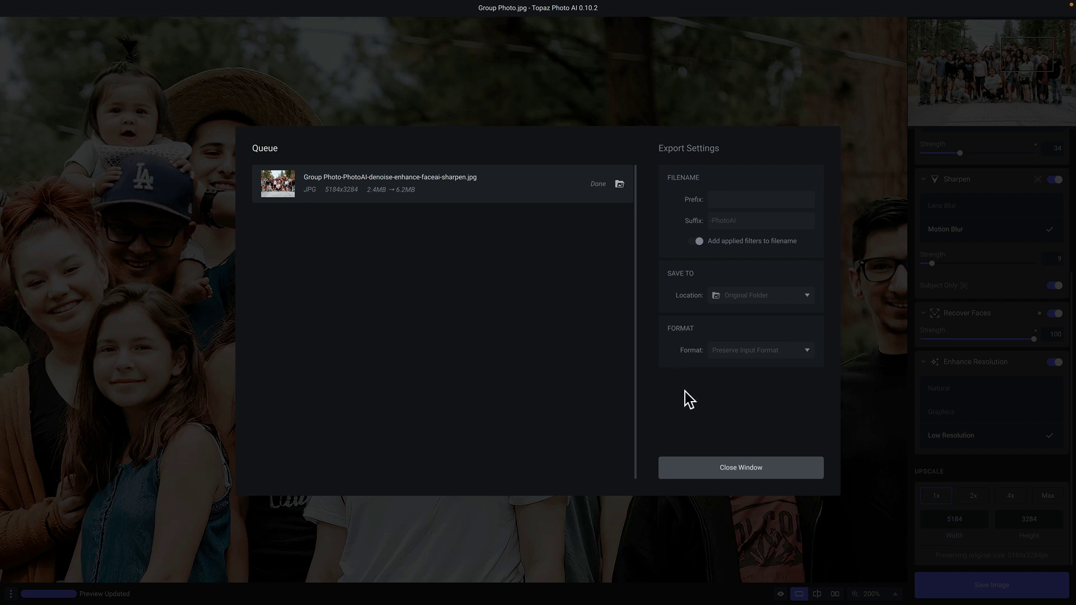
click(721, 468)
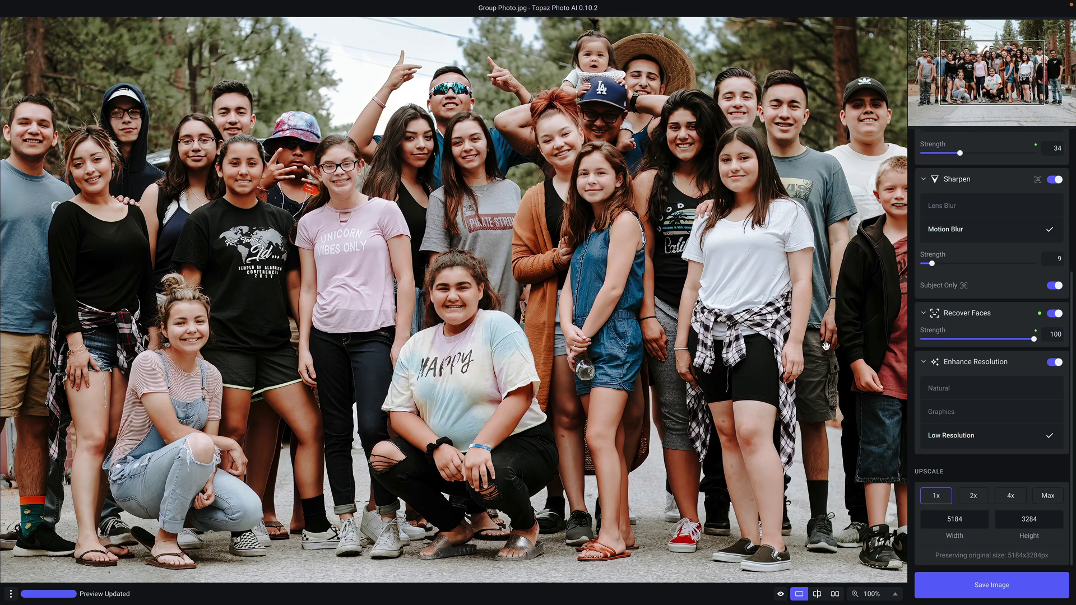